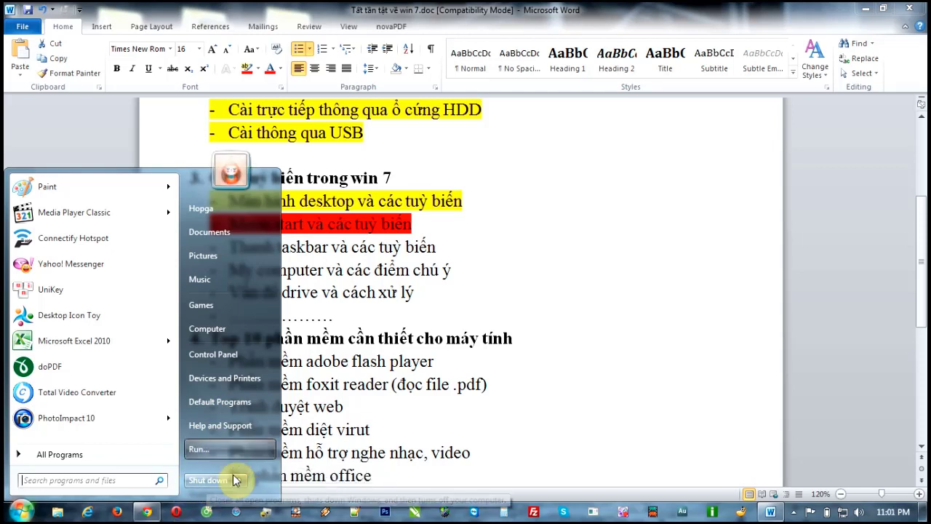
Step: Open Programs and Features from the Control Panel
{"action": "left_click", "coordinate": [241, 481]}
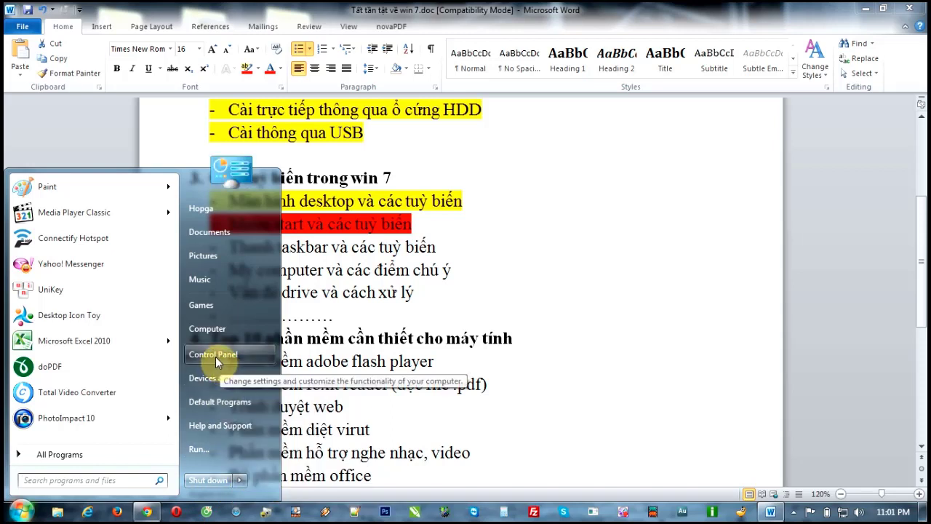
{"action": "left_click", "coordinate": [216, 357]}
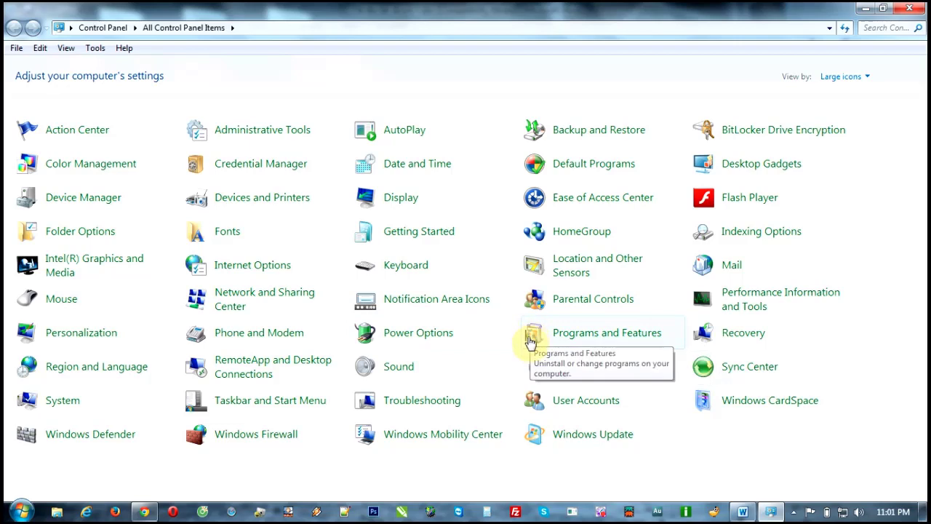
{"action": "left_click", "coordinate": [603, 333]}
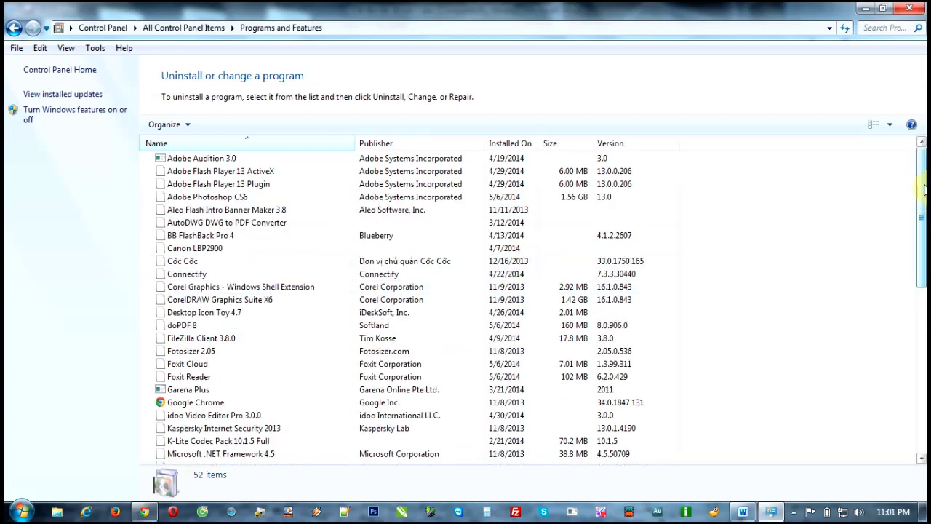
Step: Look through the list of installed programs, checking the publisher and version of entries such as Adobe Photoshop CS6, Connectify and Cốc Cốc
{"action": "left_click_drag", "start_coordinate": [926, 189], "coordinate": [924, 232]}
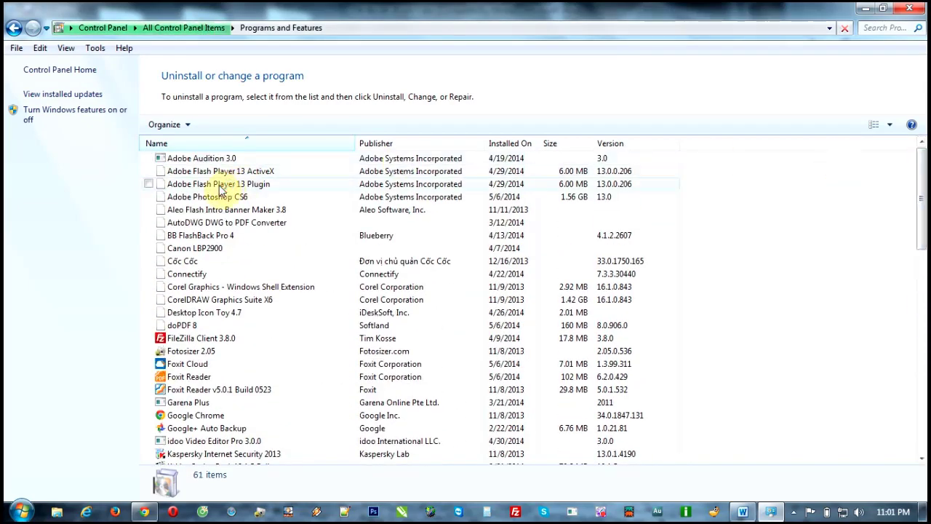
{"action": "left_click", "coordinate": [182, 174]}
{"action": "left_click", "coordinate": [190, 196]}
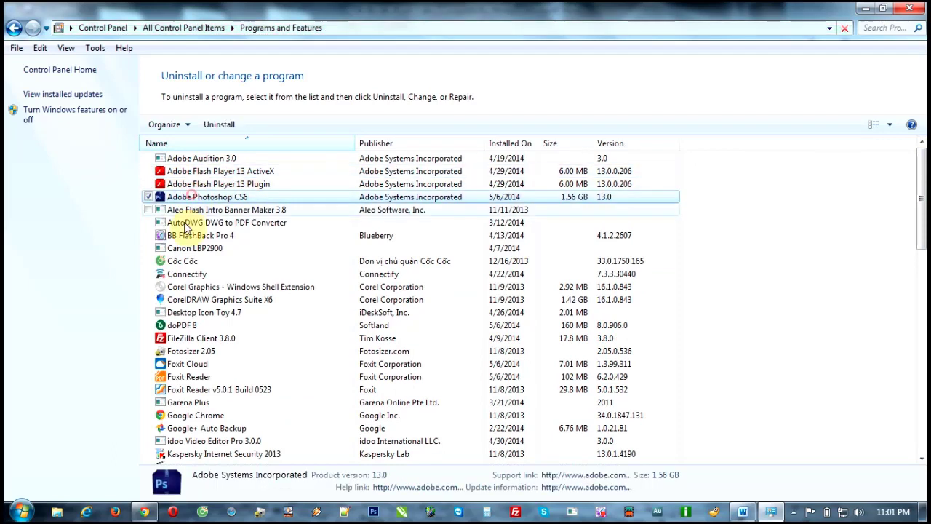
{"action": "left_click", "coordinate": [182, 235]}
{"action": "left_click", "coordinate": [402, 271]}
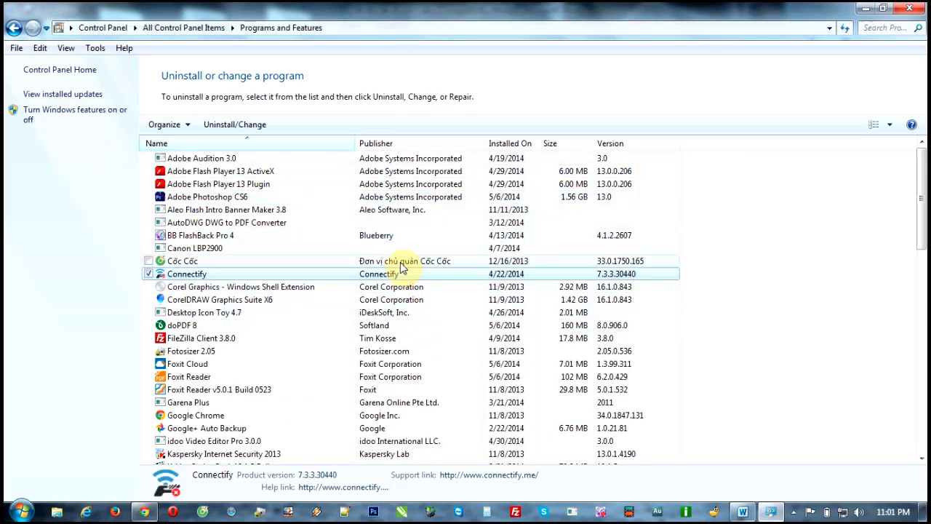
{"action": "left_click", "coordinate": [400, 263]}
{"action": "left_click", "coordinate": [390, 274]}
{"action": "left_click", "coordinate": [385, 263]}
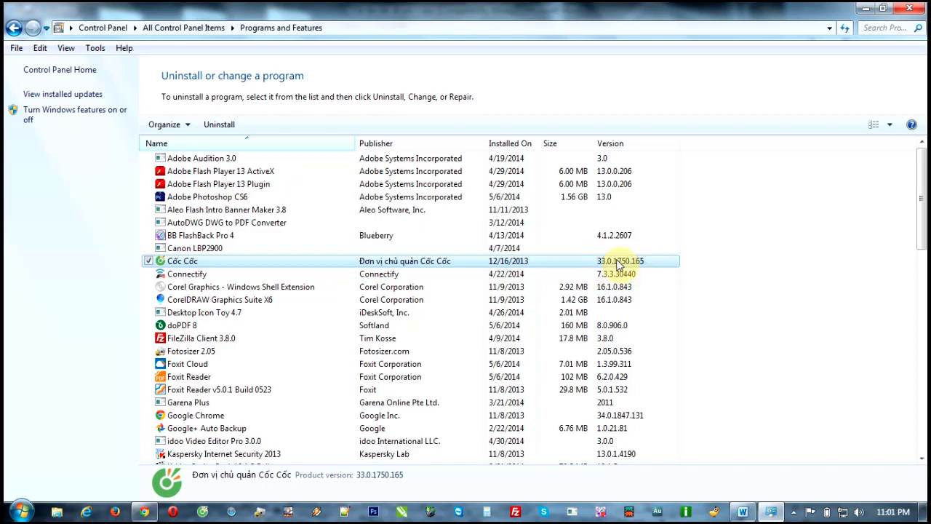
{"action": "scroll", "coordinate": [250, 240], "scroll_direction": "down", "scroll_amount": 13}
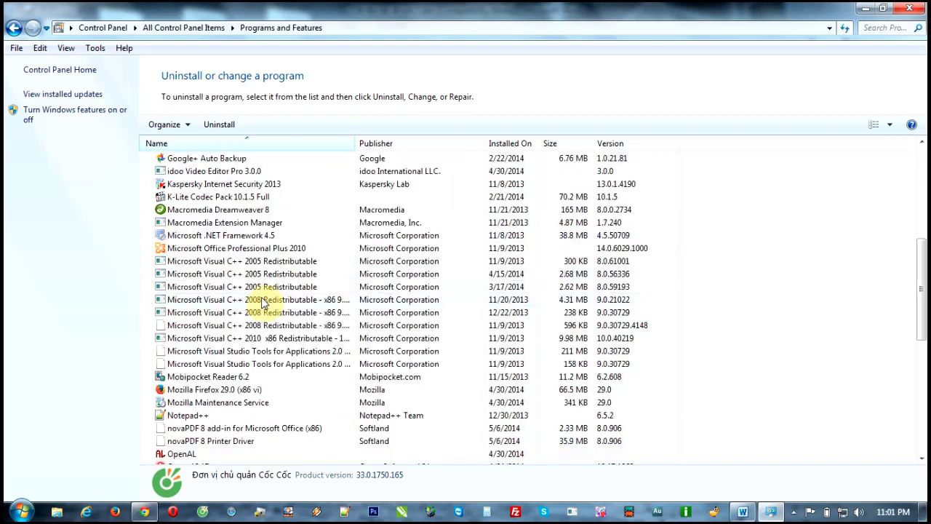
{"action": "scroll", "coordinate": [267, 306], "scroll_direction": "up", "scroll_amount": 11}
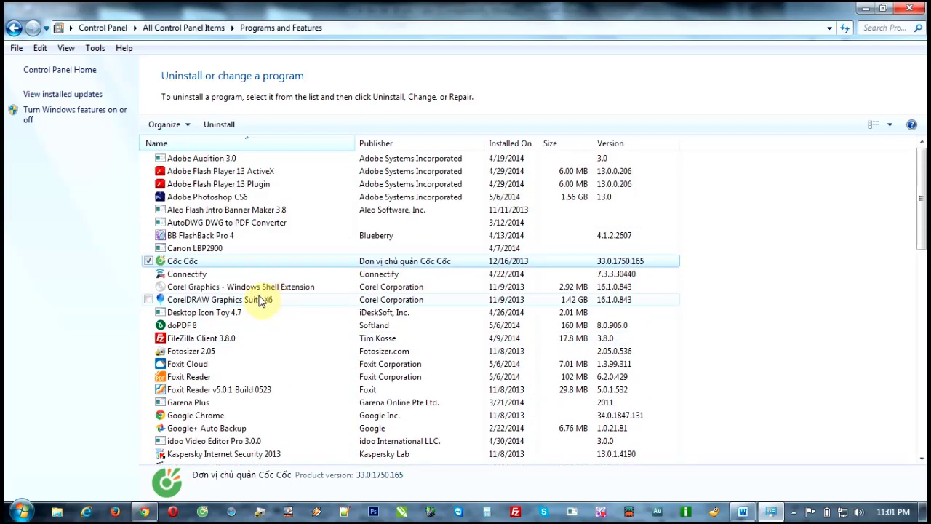
{"action": "scroll", "coordinate": [258, 287], "scroll_direction": "down", "scroll_amount": 5}
{"action": "scroll", "coordinate": [251, 277], "scroll_direction": "up", "scroll_amount": 5}
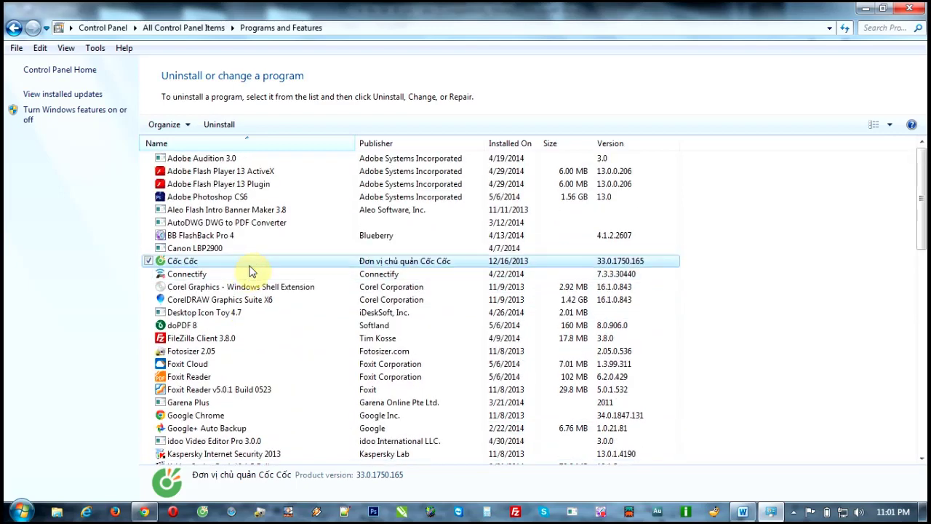
{"action": "scroll", "coordinate": [267, 257], "scroll_direction": "down", "scroll_amount": 4}
{"action": "scroll", "coordinate": [267, 256], "scroll_direction": "up", "scroll_amount": 3}
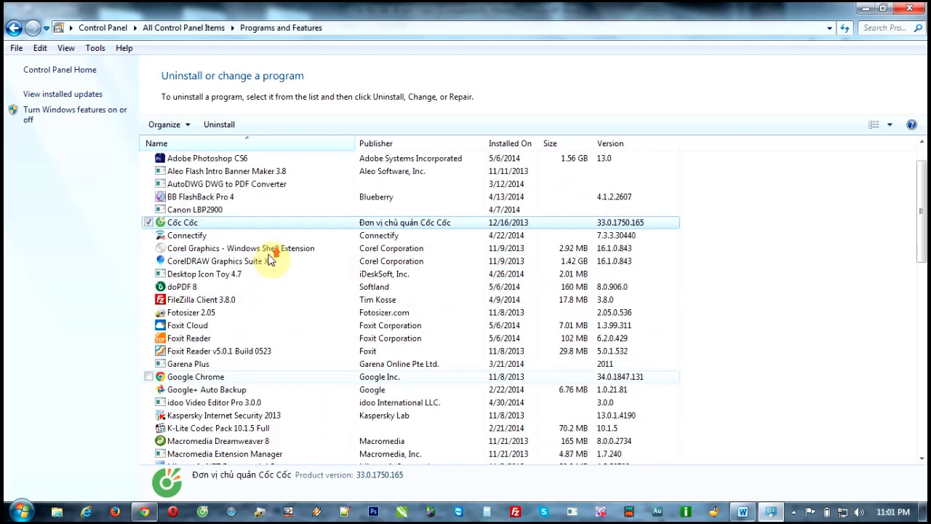
Step: View the uninstaller for Canon LBP2900 with its printer selected, and close it without deleting the printer
{"action": "left_click", "coordinate": [194, 210]}
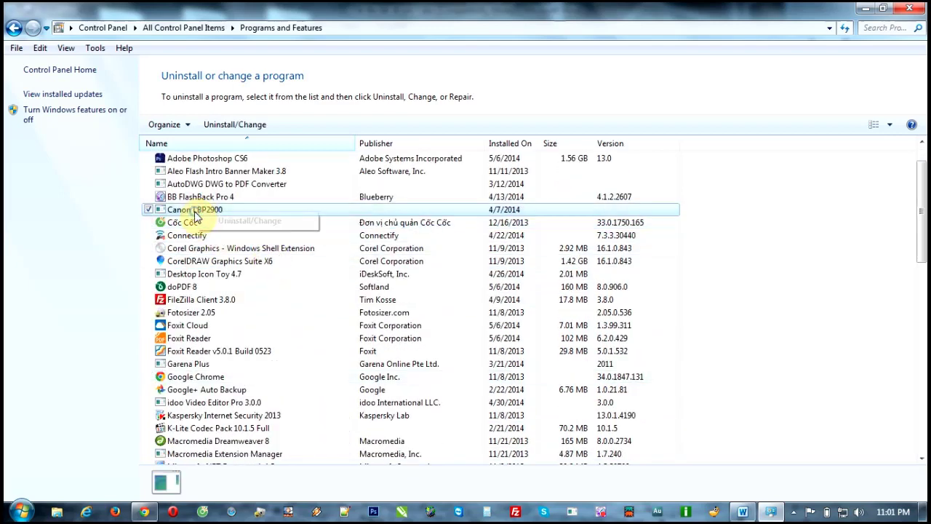
{"action": "left_click", "coordinate": [253, 222]}
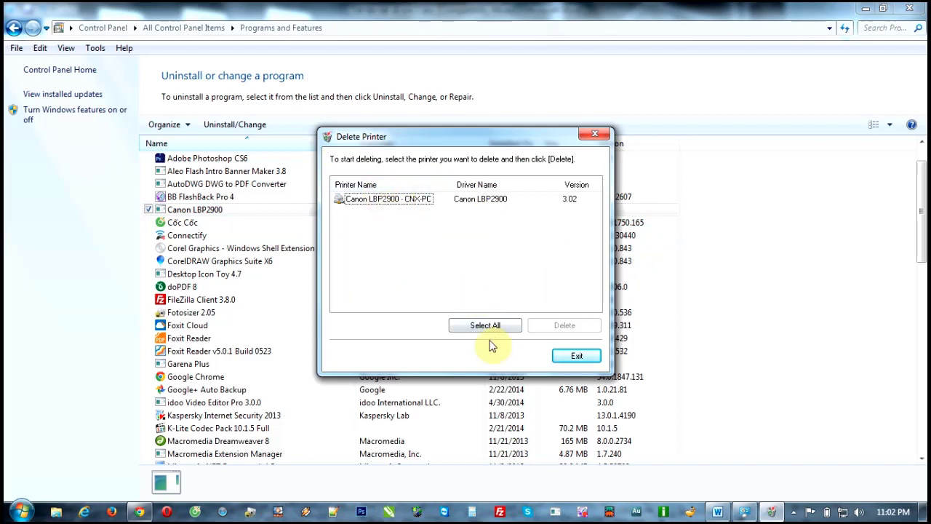
{"action": "left_click", "coordinate": [400, 199]}
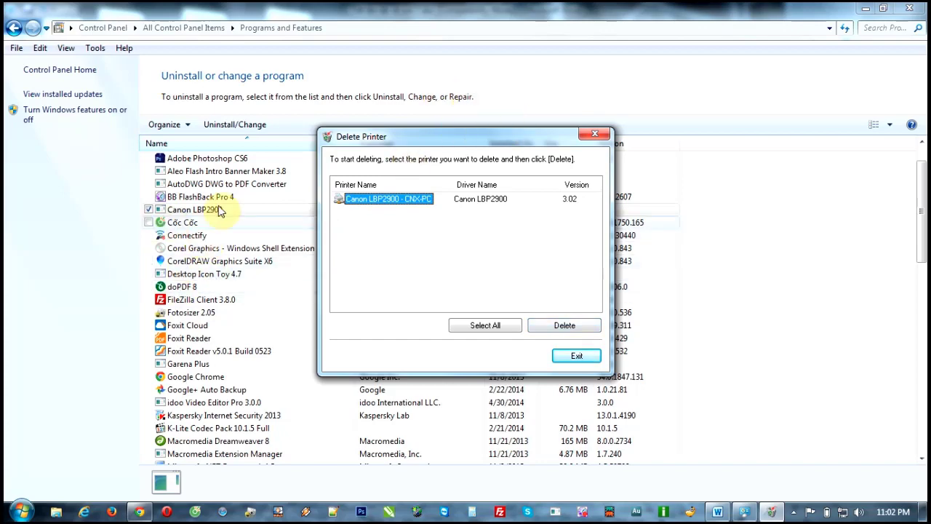
{"action": "left_click", "coordinate": [595, 134]}
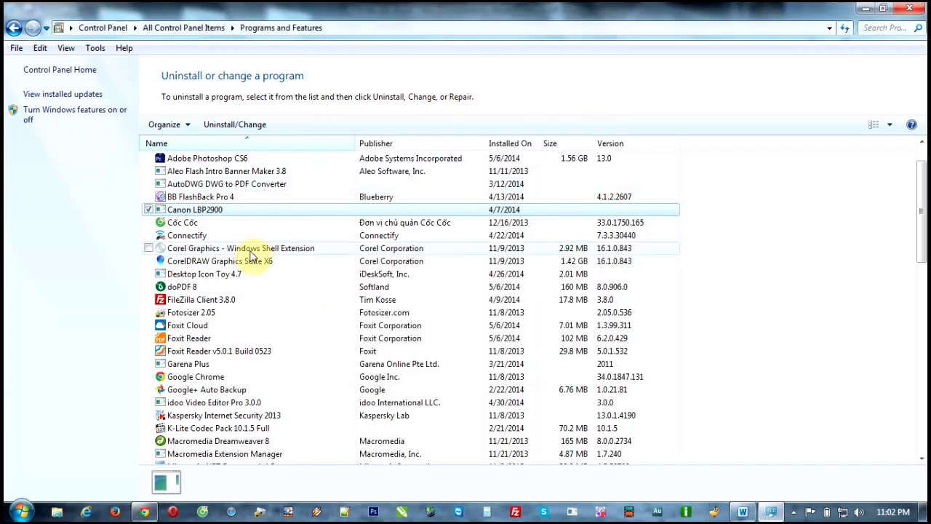
Step: View the uninstaller for VLC media player 2.0.3 and cancel it without removing the program
{"action": "scroll", "coordinate": [243, 252], "scroll_direction": "down", "scroll_amount": 15}
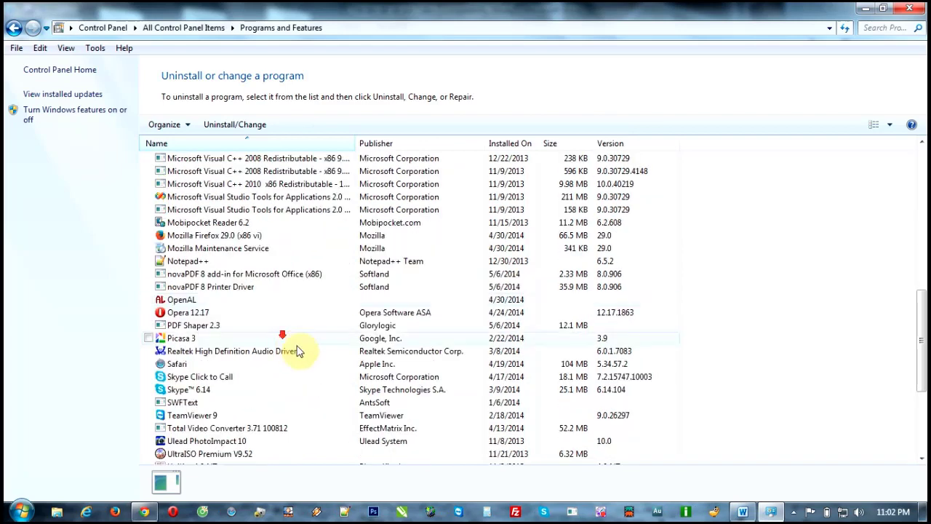
{"action": "left_click", "coordinate": [211, 326]}
{"action": "left_click", "coordinate": [243, 339]}
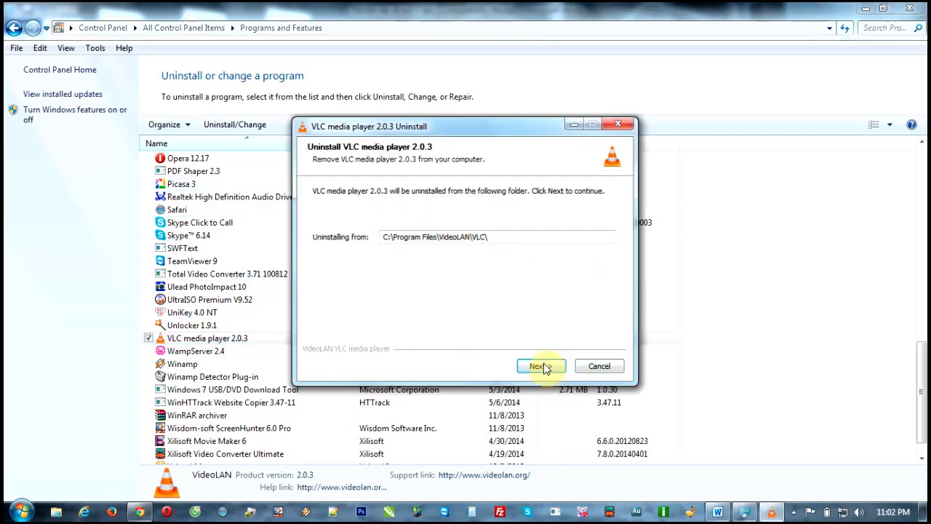
{"action": "left_click", "coordinate": [599, 366]}
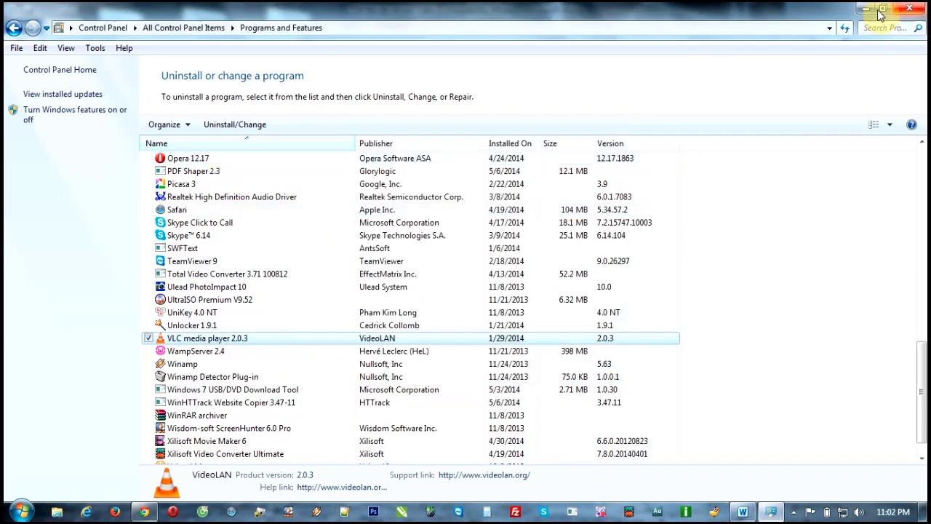
Step: Go to User Accounts and change the administrator account's name to hopto
{"action": "left_click", "coordinate": [11, 30]}
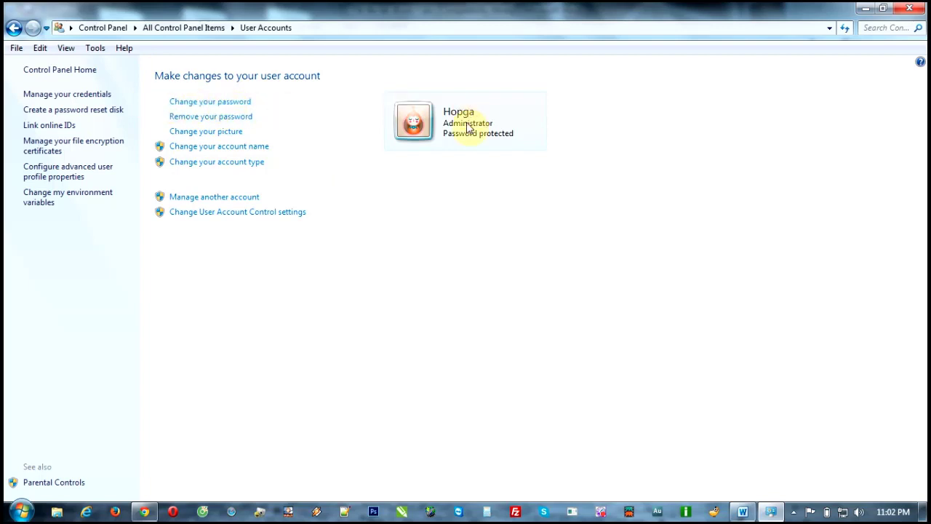
{"action": "left_click", "coordinate": [180, 120]}
{"action": "left_click", "coordinate": [222, 149]}
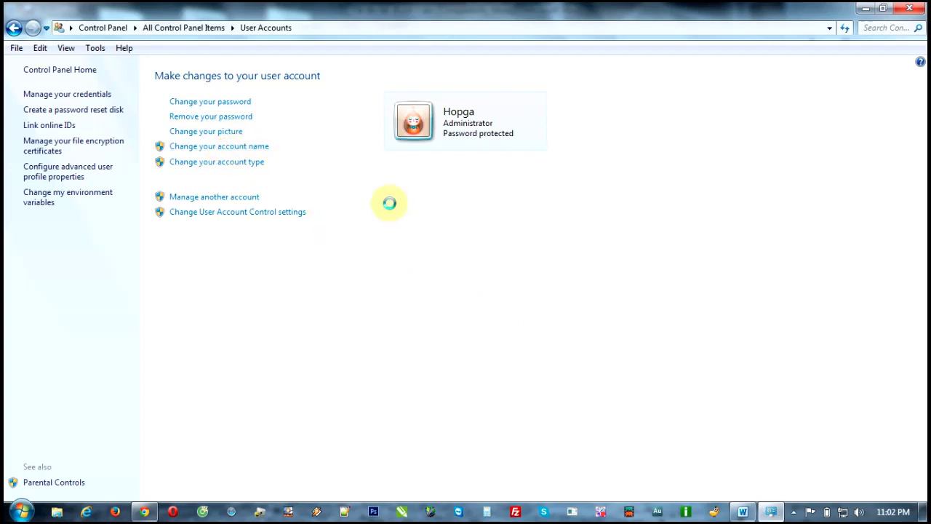
{"action": "left_click", "coordinate": [312, 157]}
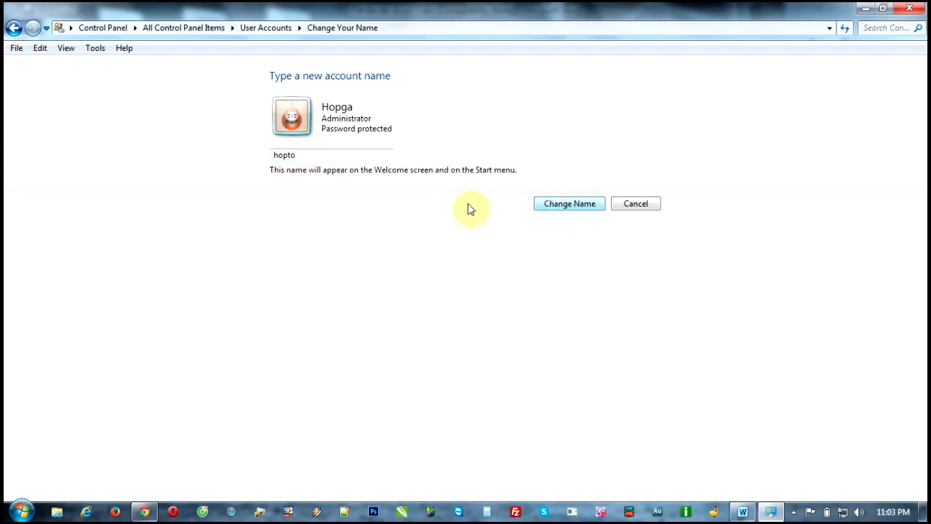
{"action": "key", "text": "Return"}
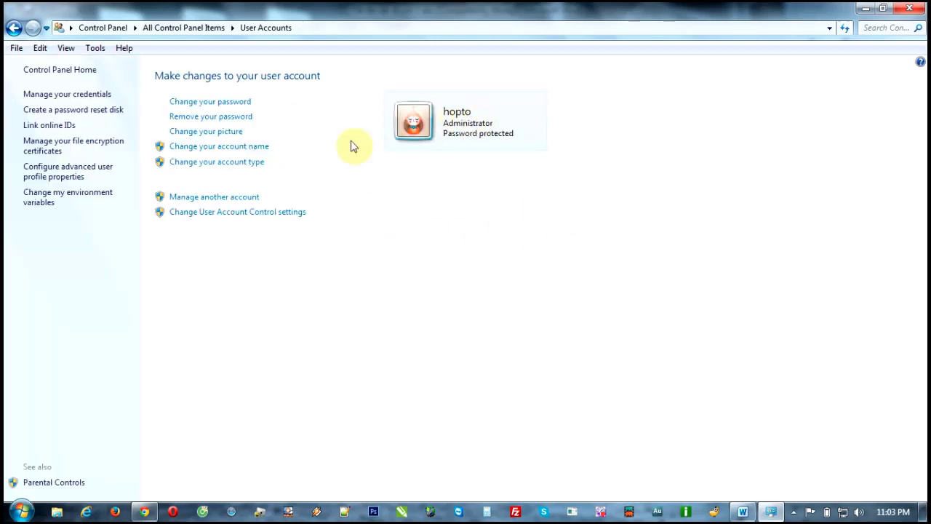
Step: View the account type options for the current user account, and return to the full list of Control Panel items without changing them
{"action": "left_click", "coordinate": [203, 167]}
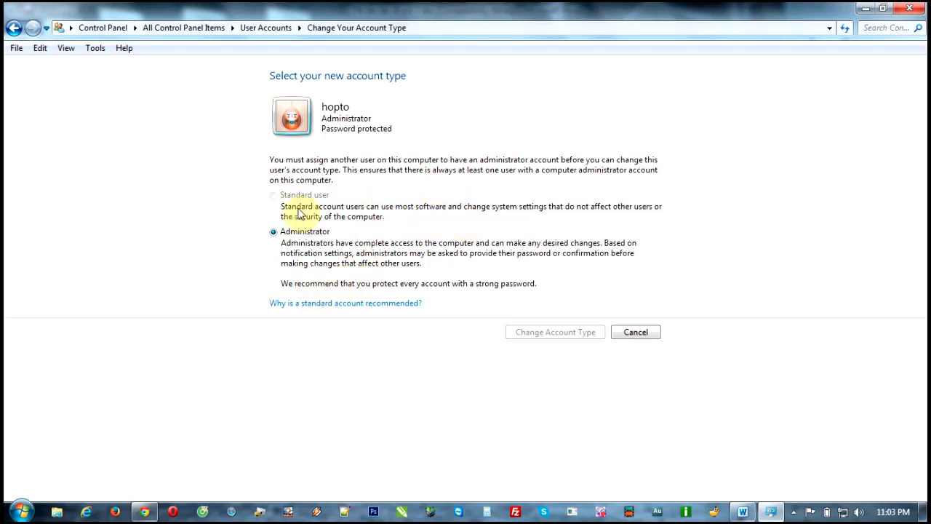
{"action": "left_click", "coordinate": [13, 27]}
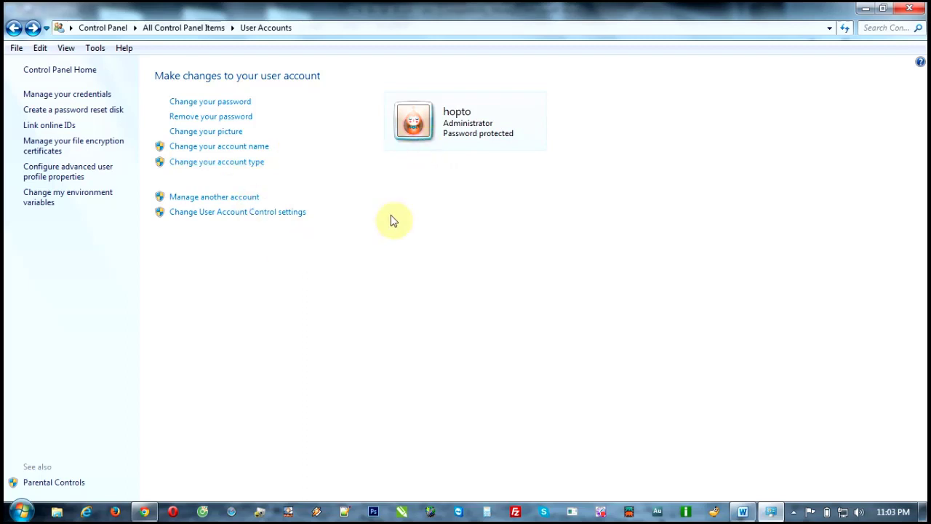
{"action": "left_click", "coordinate": [16, 29]}
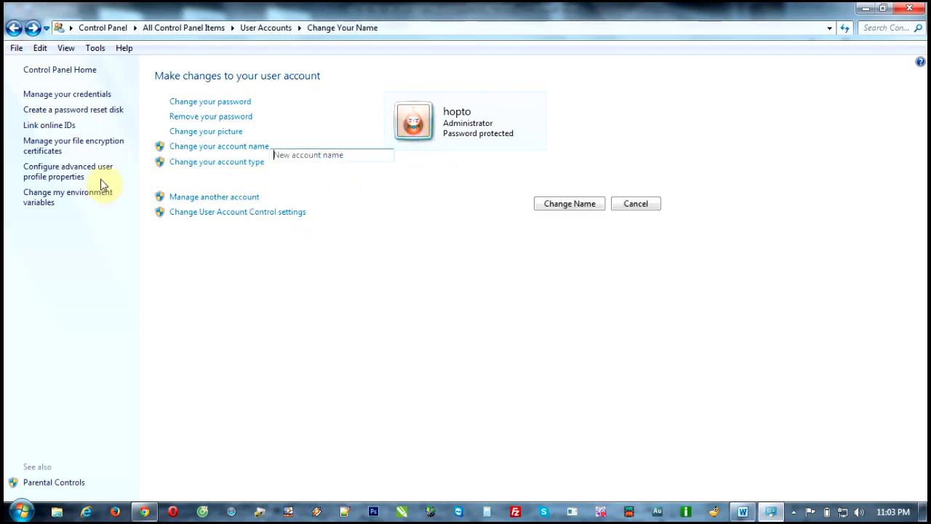
{"action": "left_click", "coordinate": [12, 29]}
{"action": "left_click", "coordinate": [12, 29]}
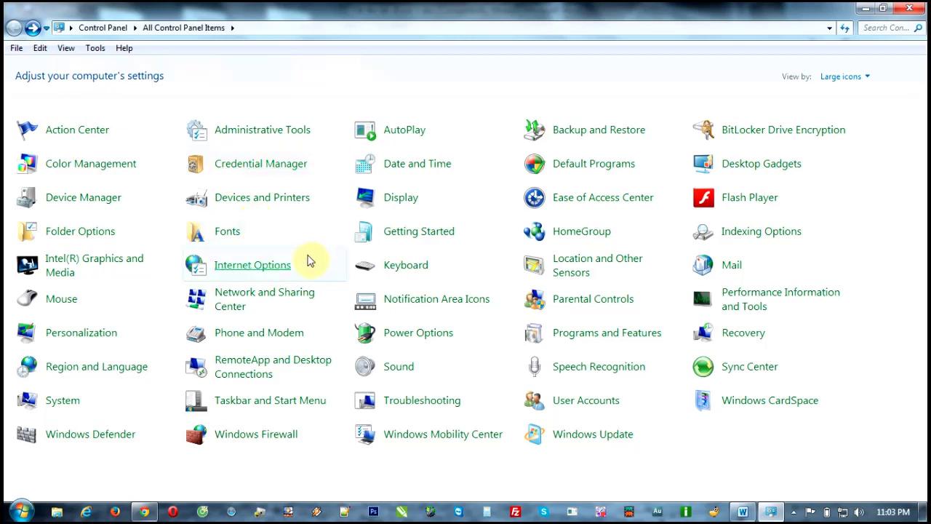
Step: Examine the Playback, Recording, Sounds and Communications settings of the Sound dialog and close it without changes
{"action": "left_click", "coordinate": [425, 376]}
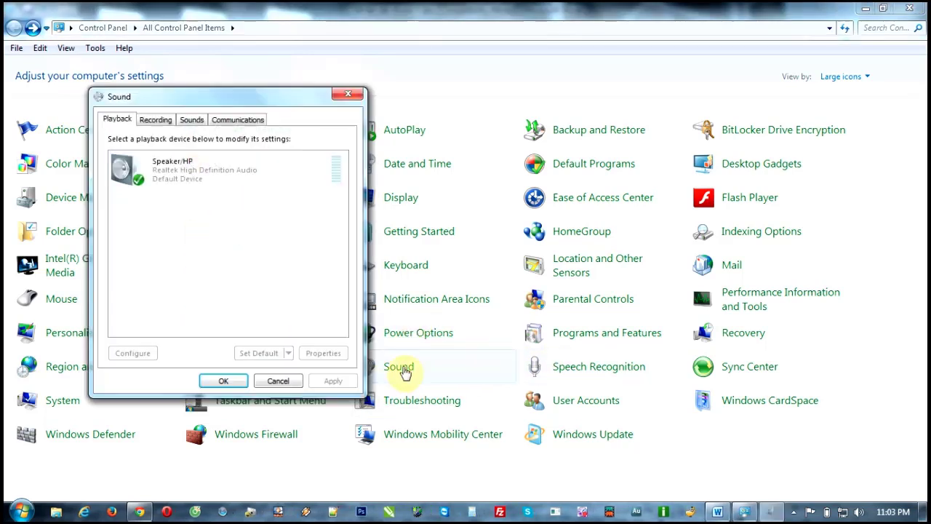
{"action": "left_click_drag", "start_coordinate": [226, 97], "coordinate": [317, 85]}
{"action": "left_click", "coordinate": [245, 102]}
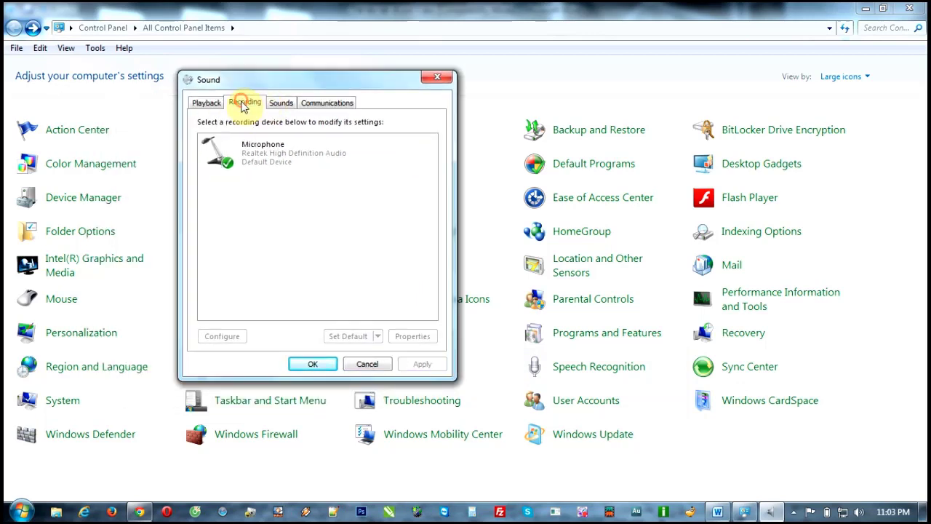
{"action": "left_click", "coordinate": [283, 102]}
{"action": "left_click", "coordinate": [326, 103]}
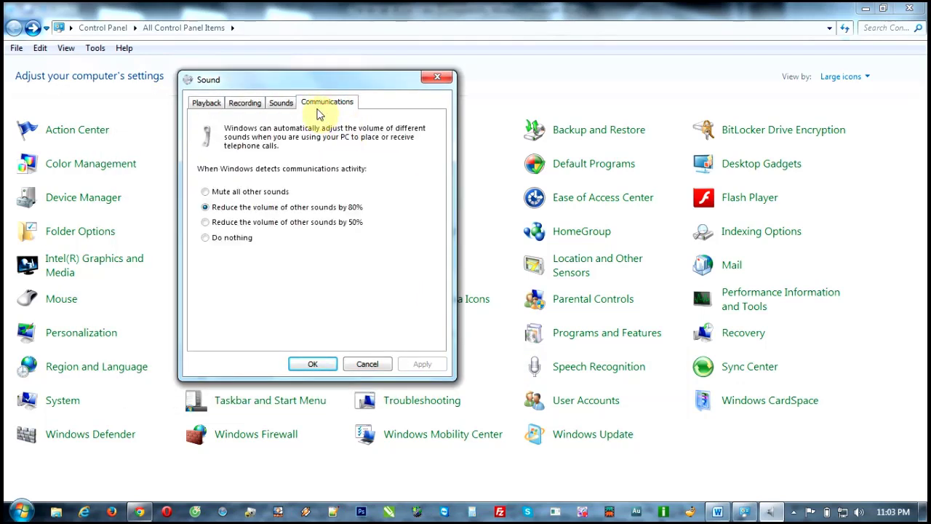
{"action": "left_click", "coordinate": [281, 103]}
{"action": "left_click", "coordinate": [244, 102]}
{"action": "left_click", "coordinate": [210, 102]}
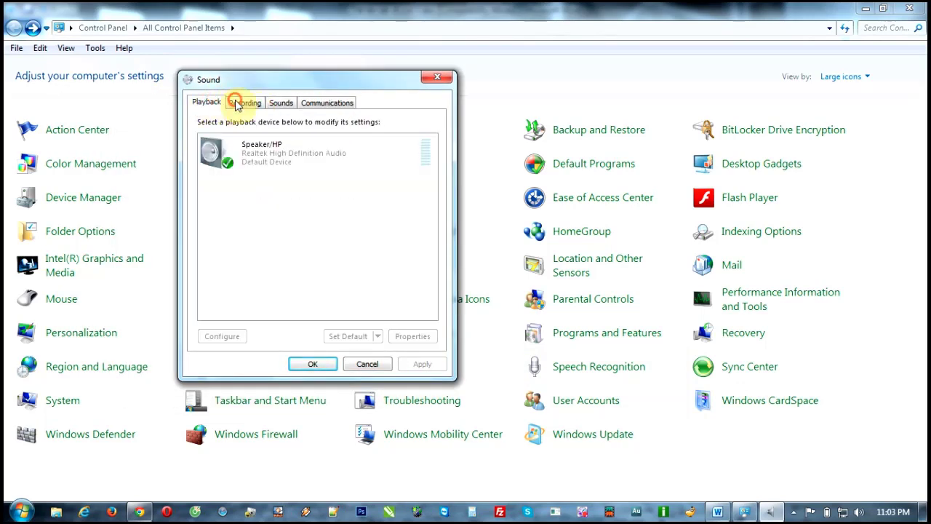
{"action": "left_click", "coordinate": [242, 102]}
{"action": "left_click", "coordinate": [282, 102]}
{"action": "left_click", "coordinate": [326, 103]}
{"action": "left_click", "coordinate": [281, 103]}
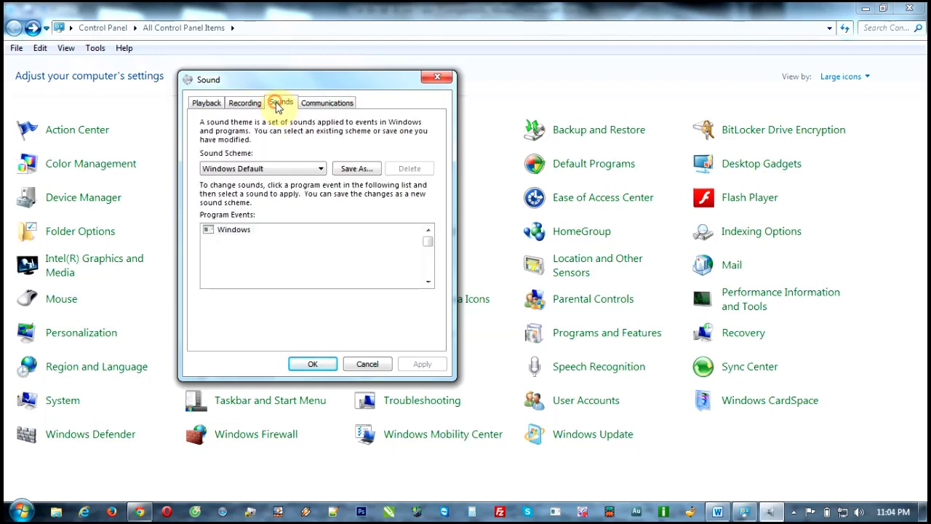
{"action": "left_click", "coordinate": [245, 103]}
{"action": "left_click", "coordinate": [204, 102]}
{"action": "left_click", "coordinate": [436, 77]}
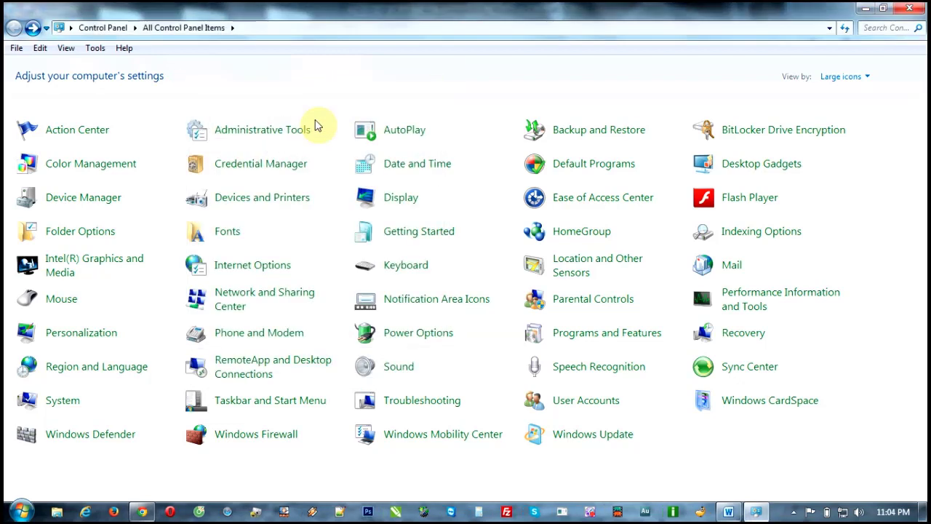
Step: Go to the Mouse settings, make the double-click speed slightly faster and apply the change
{"action": "left_click", "coordinate": [61, 300]}
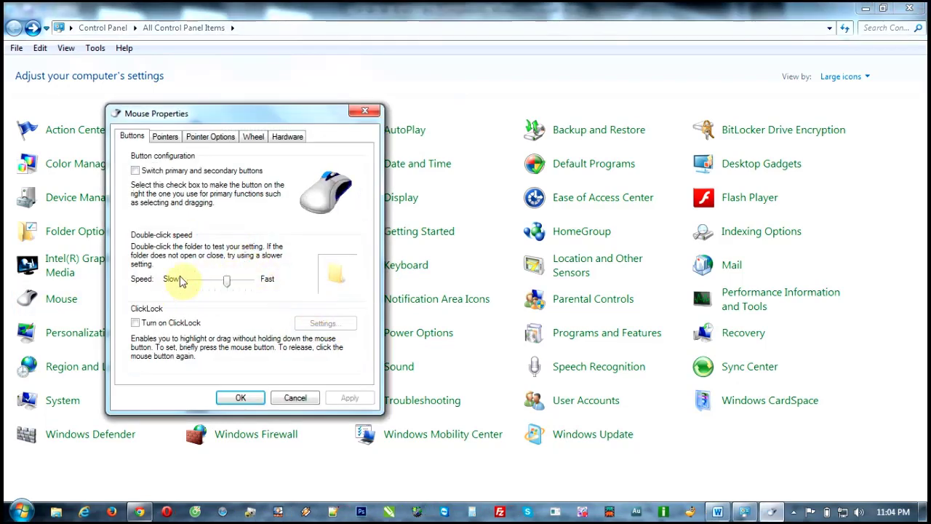
{"action": "left_click", "coordinate": [222, 284]}
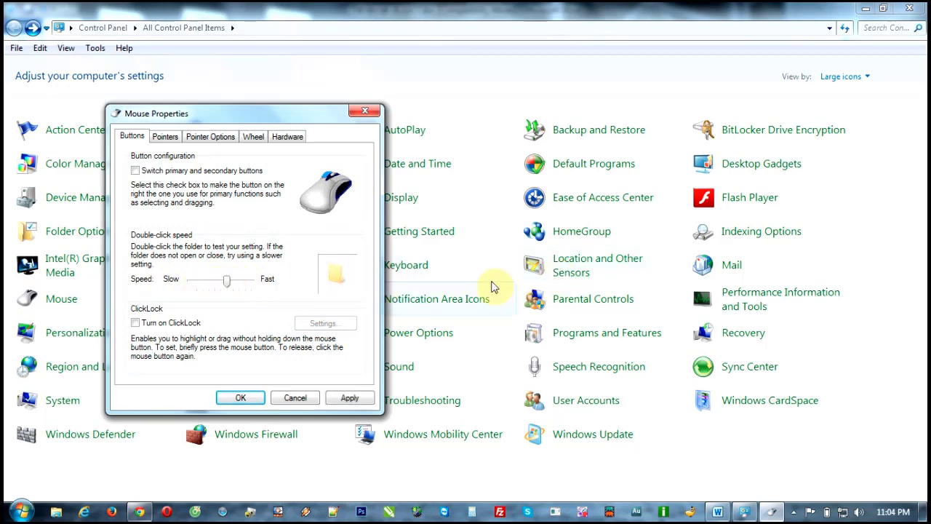
{"action": "left_click_drag", "start_coordinate": [236, 283], "coordinate": [266, 282]}
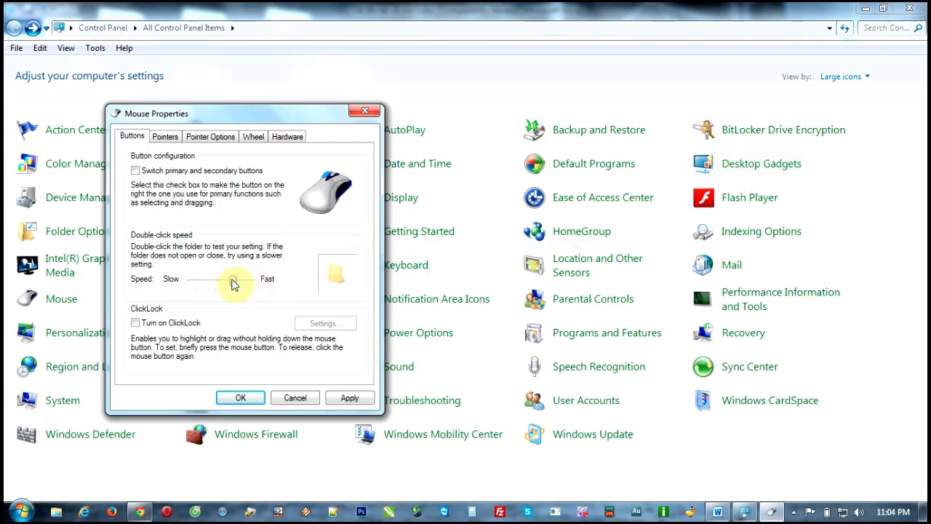
{"action": "left_click", "coordinate": [233, 400]}
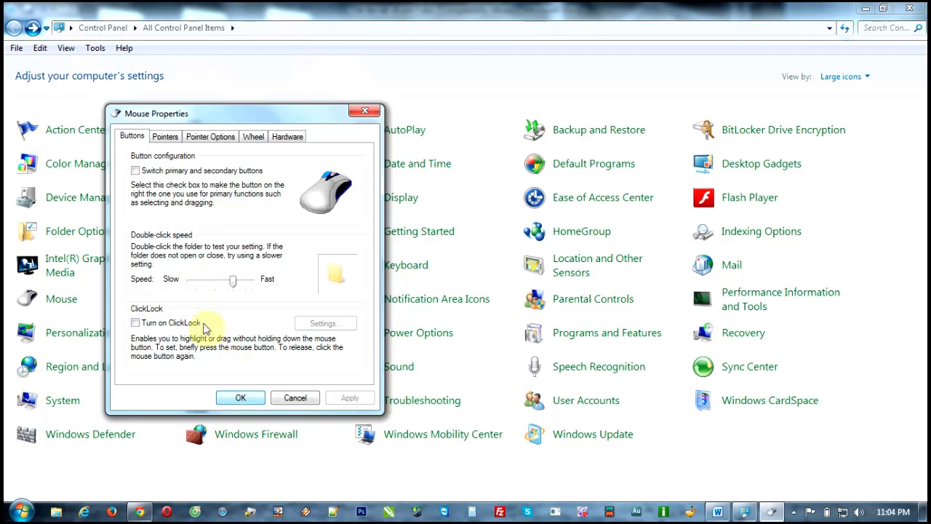
Step: View the mouse pointer scheme, preview the Working In Background pointer and close the mouse settings
{"action": "left_click", "coordinate": [162, 137]}
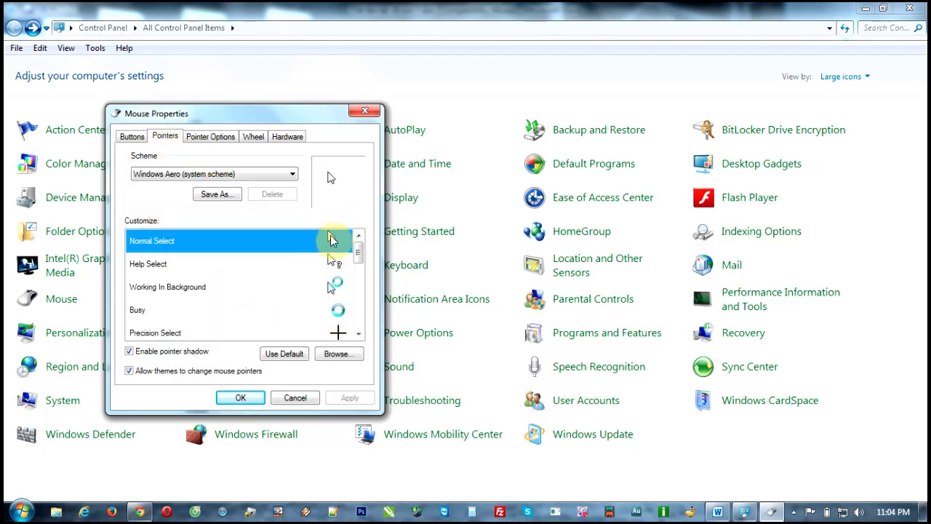
{"action": "left_click", "coordinate": [331, 286]}
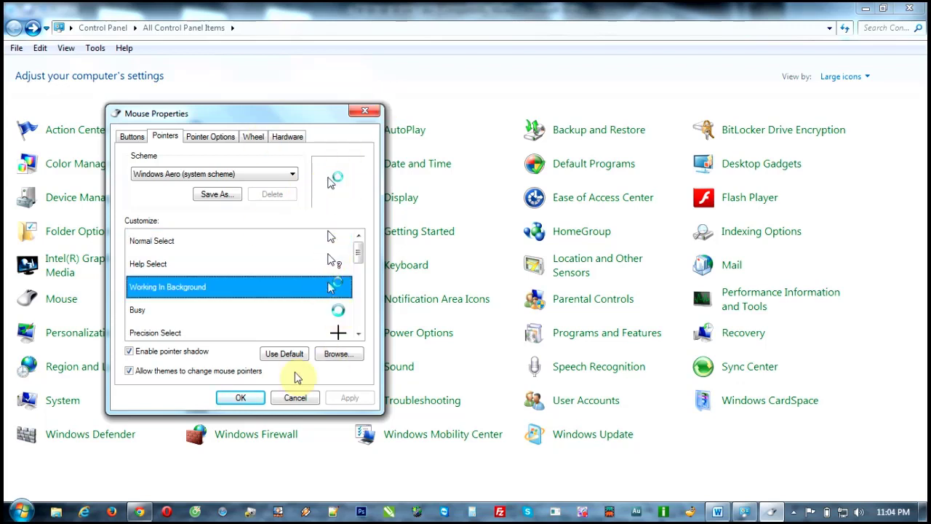
{"action": "left_click", "coordinate": [365, 113]}
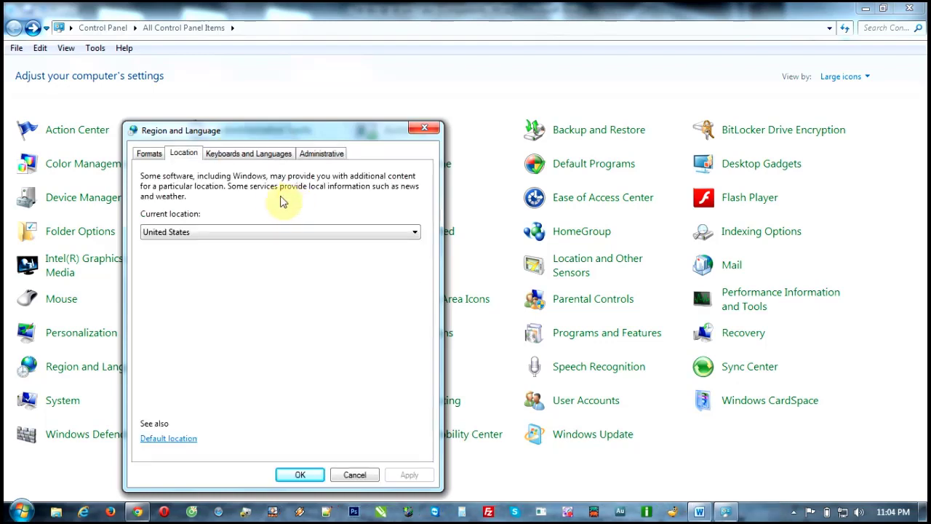
Step: Look through the Keyboards and Languages, Administrative and Formats settings of Region and Language
{"action": "left_click", "coordinate": [235, 156]}
{"action": "left_click", "coordinate": [331, 155]}
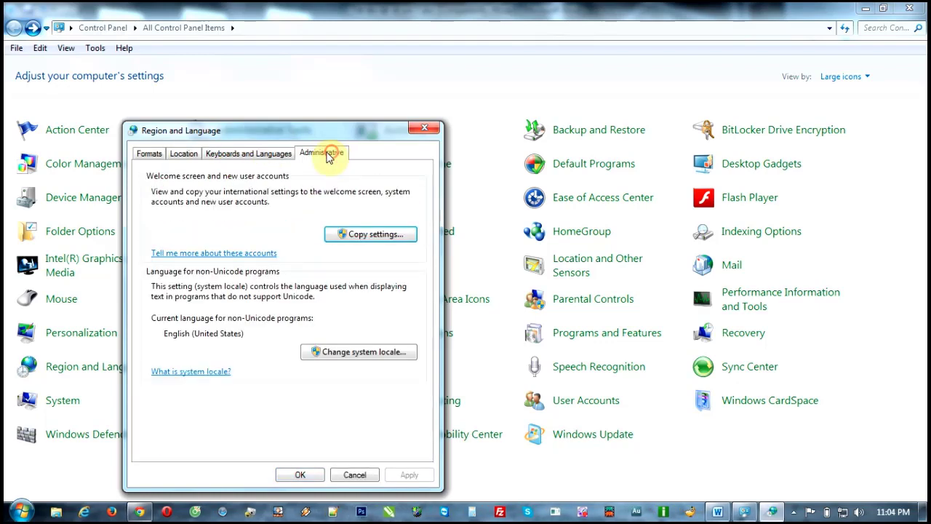
{"action": "left_click", "coordinate": [251, 154]}
{"action": "left_click", "coordinate": [153, 154]}
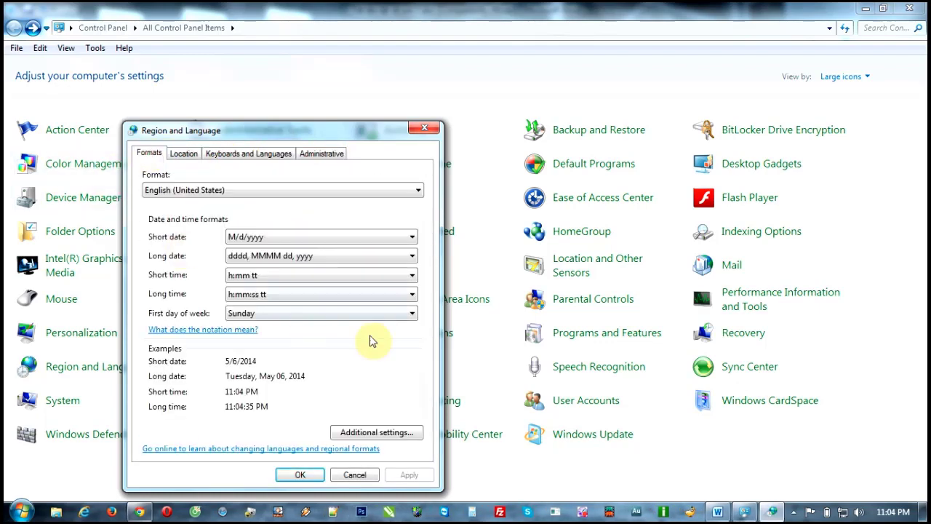
Step: Examine the decimal and digit grouping symbols in the additional number format settings, confirm the region dialogs unchanged and close the Control Panel
{"action": "left_click", "coordinate": [371, 432]}
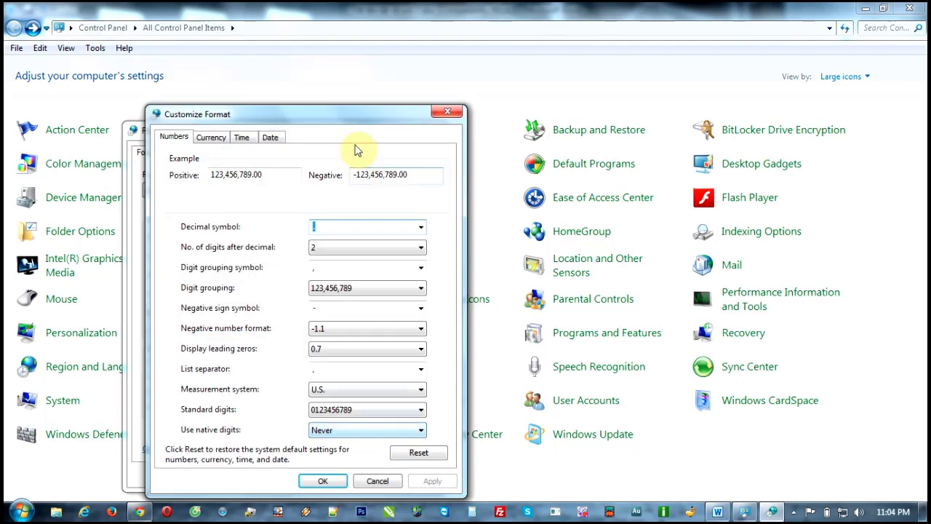
{"action": "left_click_drag", "start_coordinate": [339, 117], "coordinate": [320, 55]}
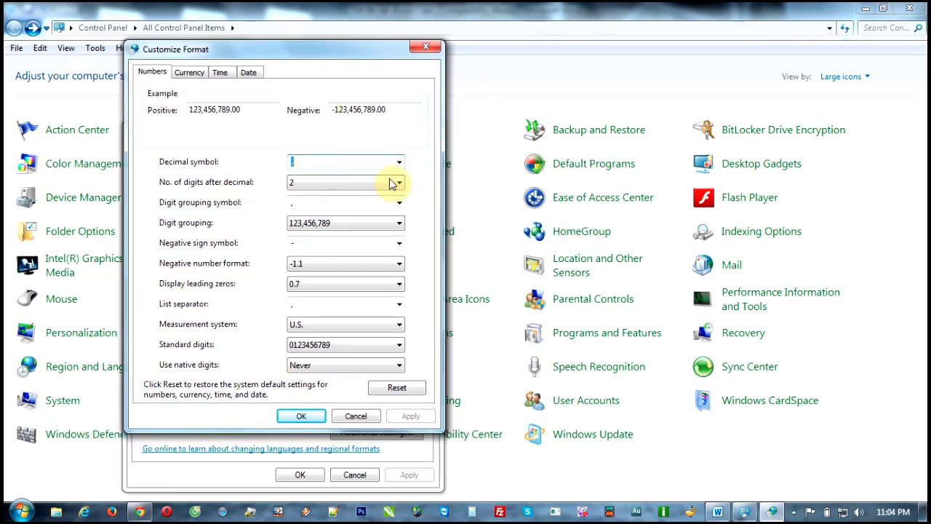
{"action": "left_click", "coordinate": [308, 157]}
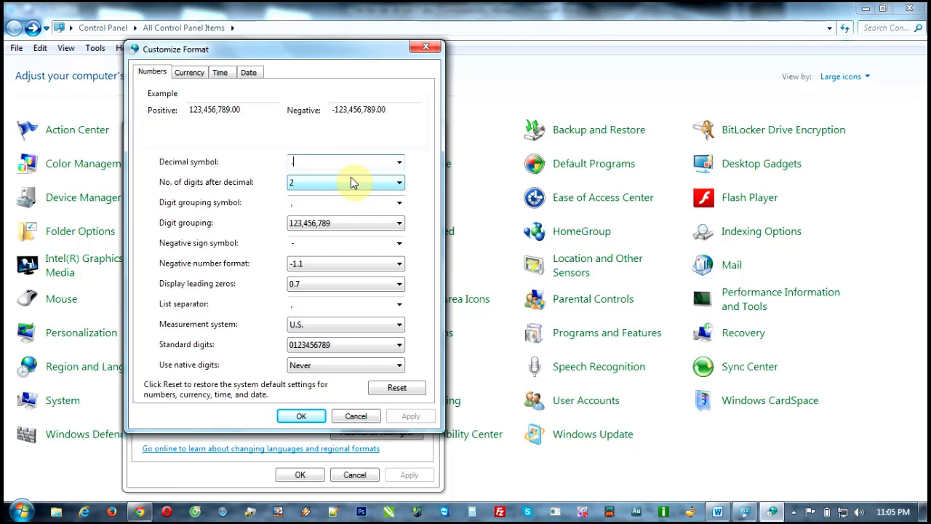
{"action": "left_click", "coordinate": [301, 203]}
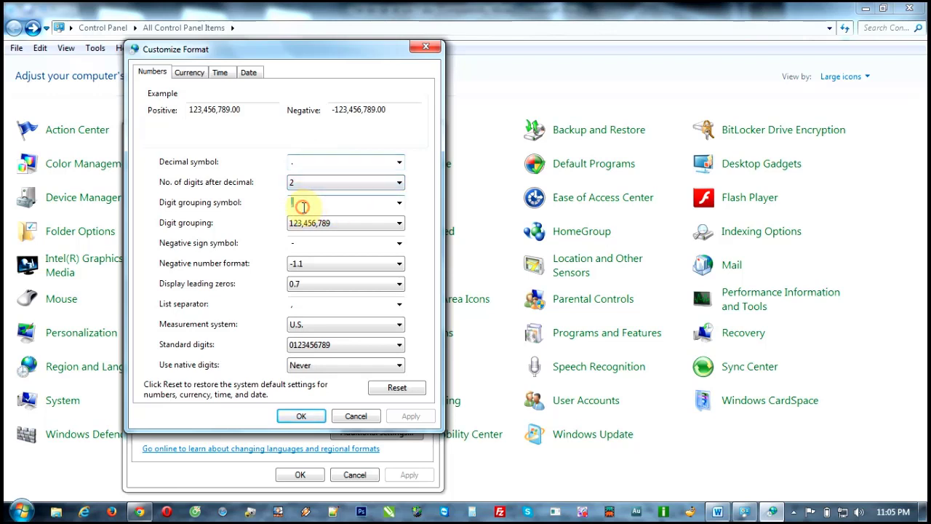
{"action": "left_click", "coordinate": [298, 163]}
{"action": "left_click", "coordinate": [304, 203]}
{"action": "left_click", "coordinate": [298, 160]}
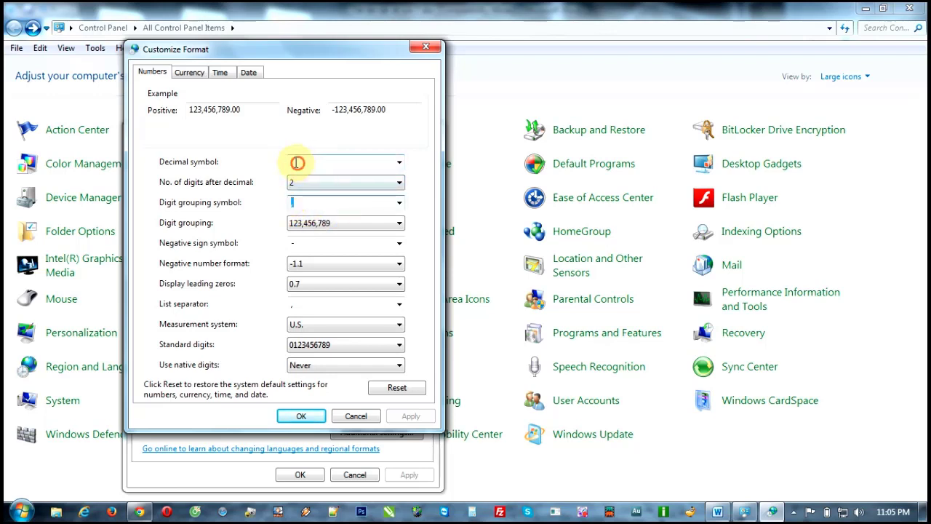
{"action": "left_click", "coordinate": [292, 204]}
{"action": "left_click", "coordinate": [295, 160]}
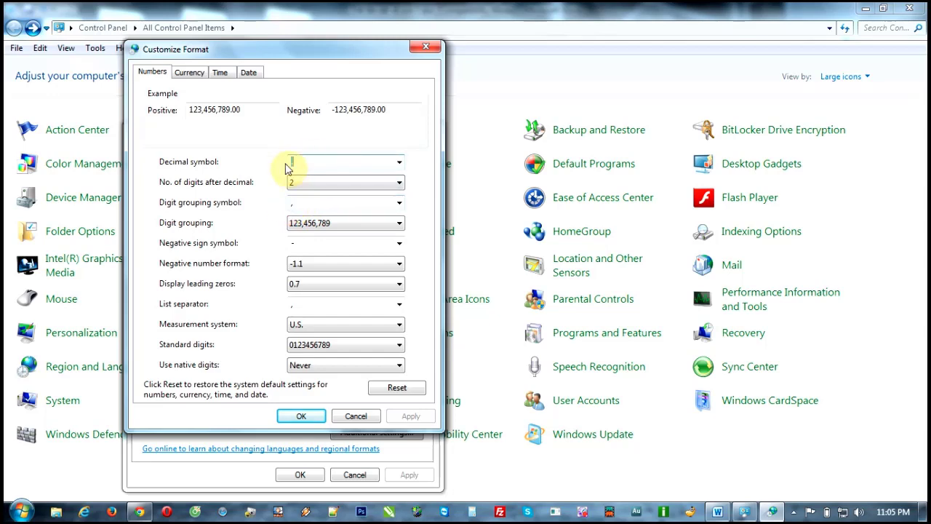
{"action": "left_click", "coordinate": [298, 415]}
{"action": "left_click", "coordinate": [301, 475]}
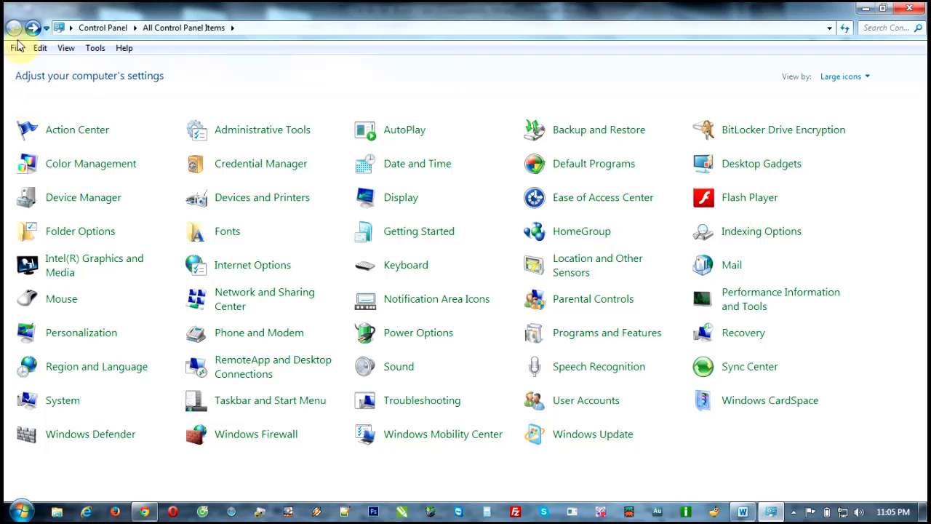
{"action": "key", "text": "alt+F4"}
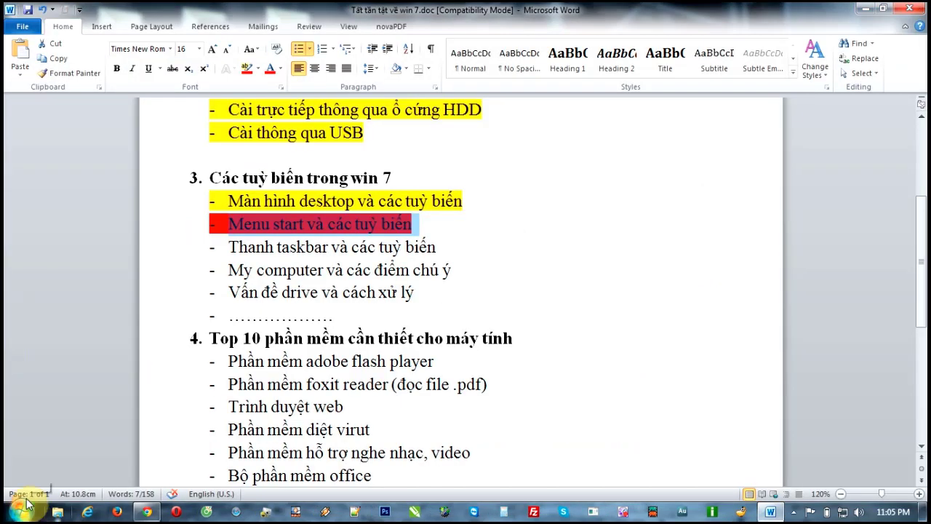
{"action": "left_click", "coordinate": [22, 511]}
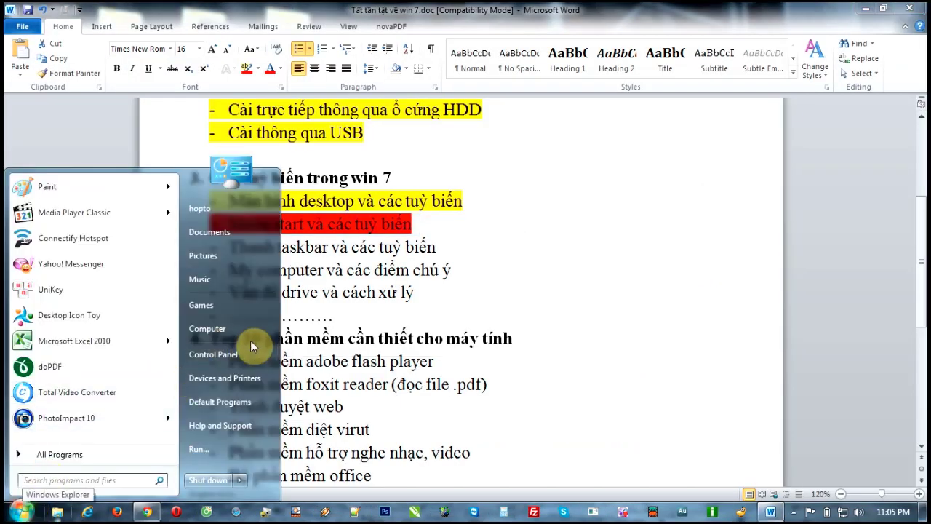
{"action": "left_click", "coordinate": [202, 448]}
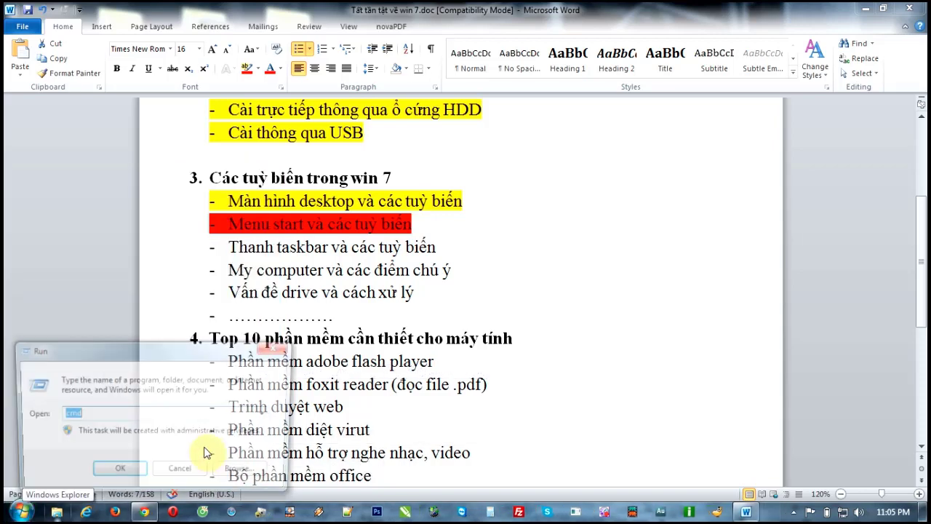
{"action": "left_click_drag", "start_coordinate": [195, 350], "coordinate": [209, 314]}
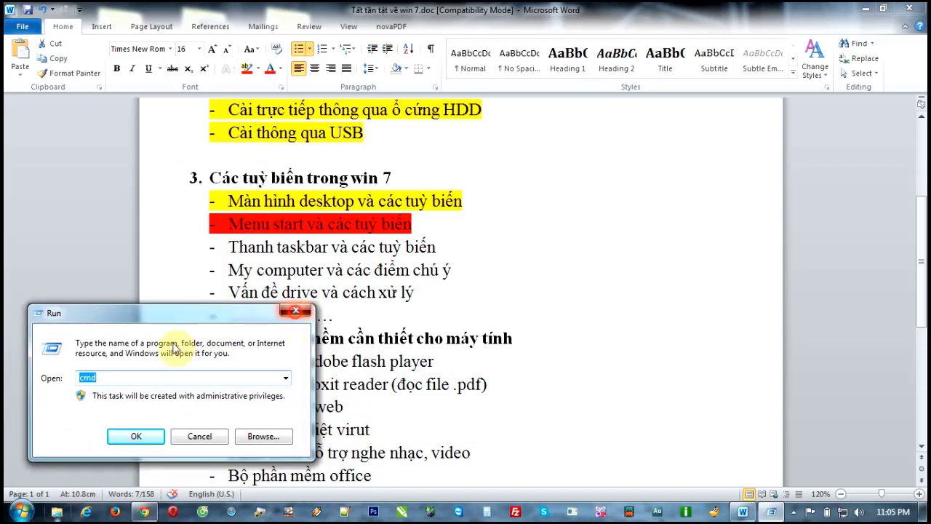
{"action": "left_click", "coordinate": [291, 311]}
Step: Open a Command Prompt by running cmd from the Run dialog, and move its window clear of the screen's edge
{"action": "left_click", "coordinate": [20, 512]}
{"action": "left_click", "coordinate": [200, 448]}
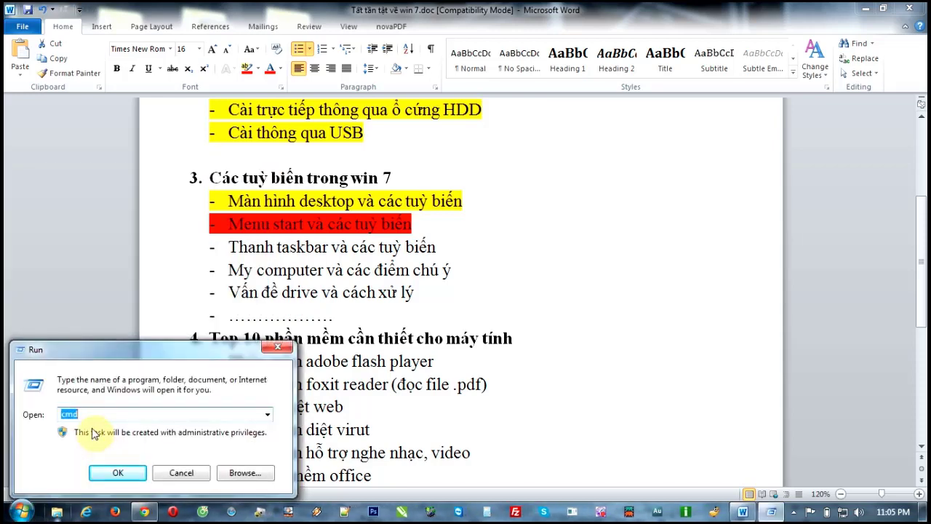
{"action": "key", "text": "Return"}
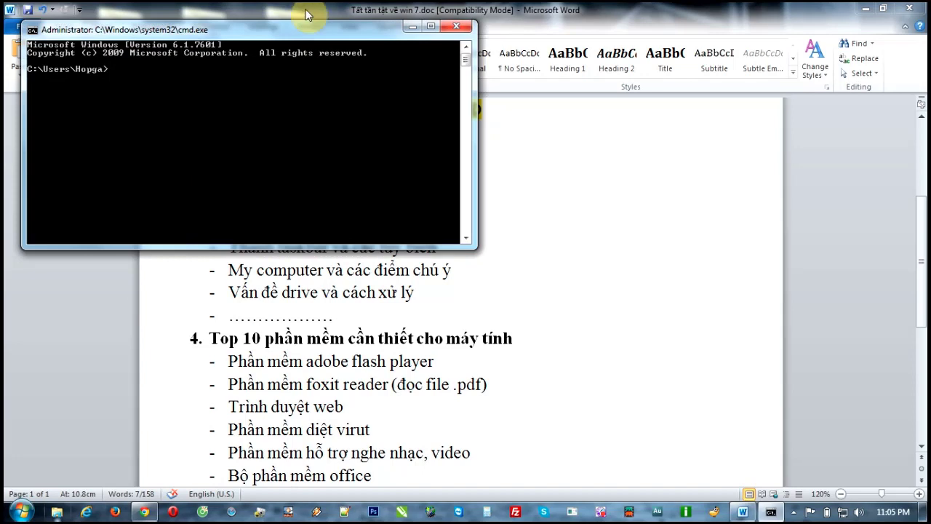
{"action": "left_click_drag", "start_coordinate": [285, 27], "coordinate": [441, 124]}
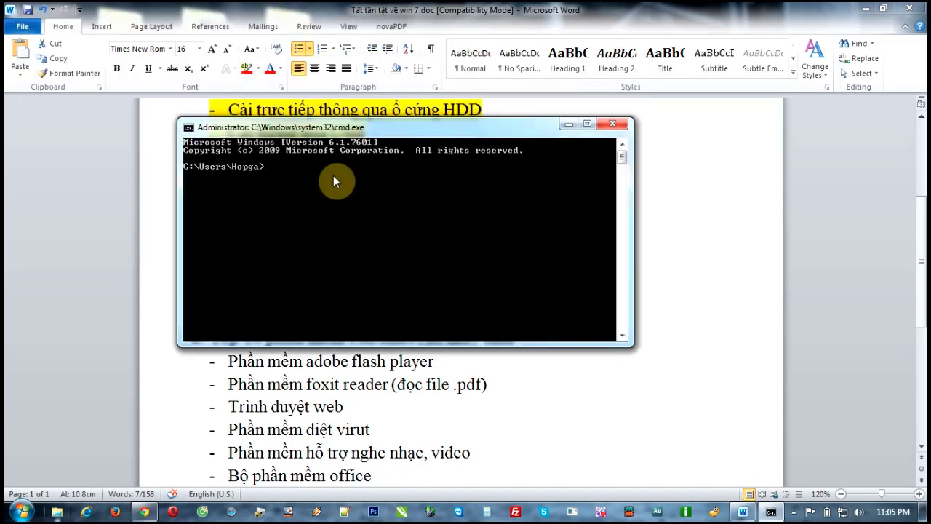
Step: Launch the DirectX Diagnostic Tool with the dxdiag command and agree to the driver signature check
{"action": "type", "text": "di"}
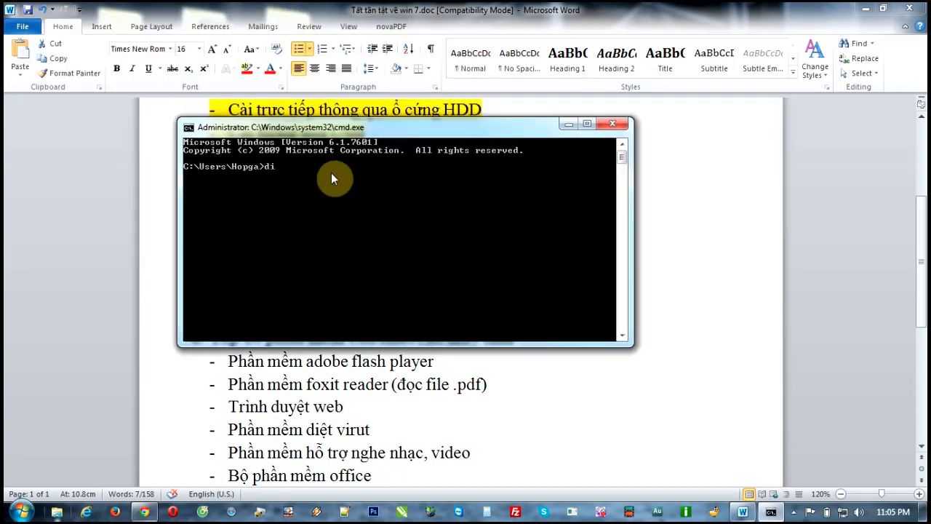
{"action": "key", "text": "BackSpace"}
{"action": "type", "text": "xdiag"}
{"action": "key", "text": "Return"}
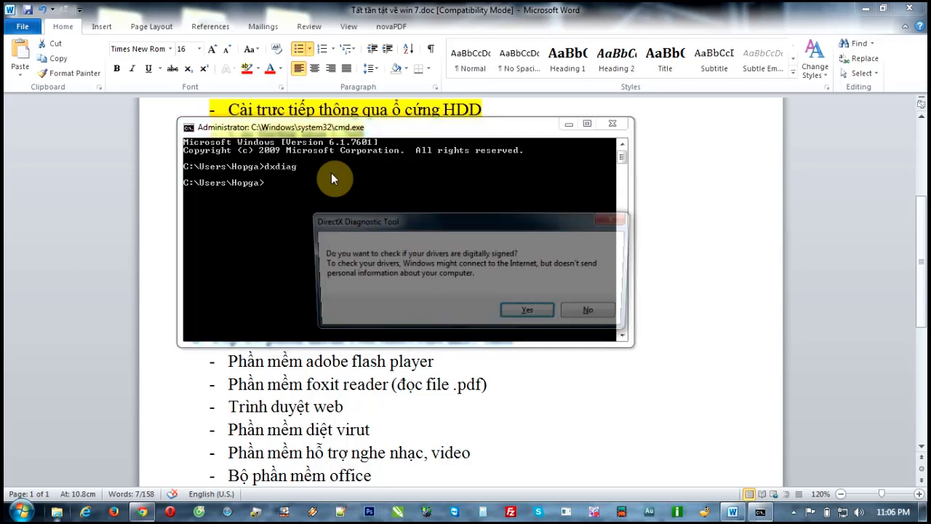
{"action": "left_click", "coordinate": [531, 313]}
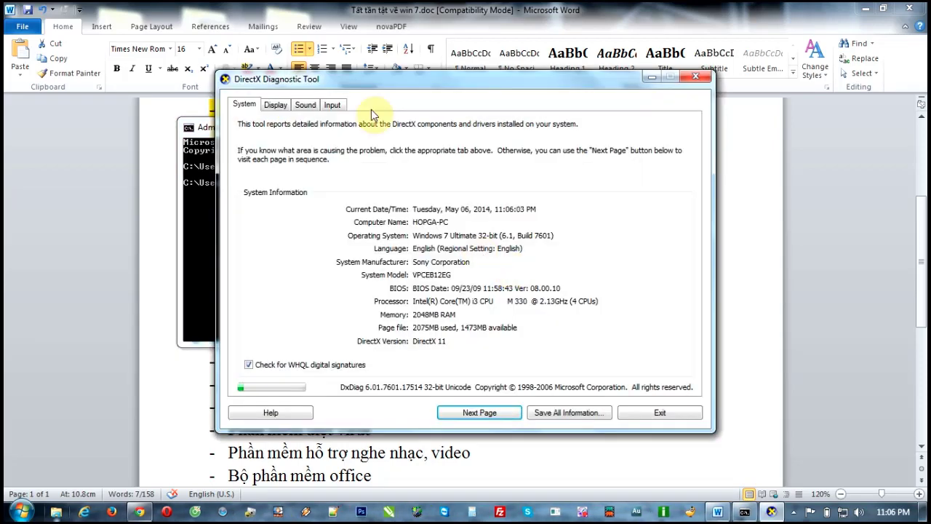
Step: Examine the Display, System and Sound information in the DirectX Diagnostic Tool and close it
{"action": "left_click_drag", "start_coordinate": [366, 88], "coordinate": [496, 67]}
{"action": "left_click", "coordinate": [404, 84]}
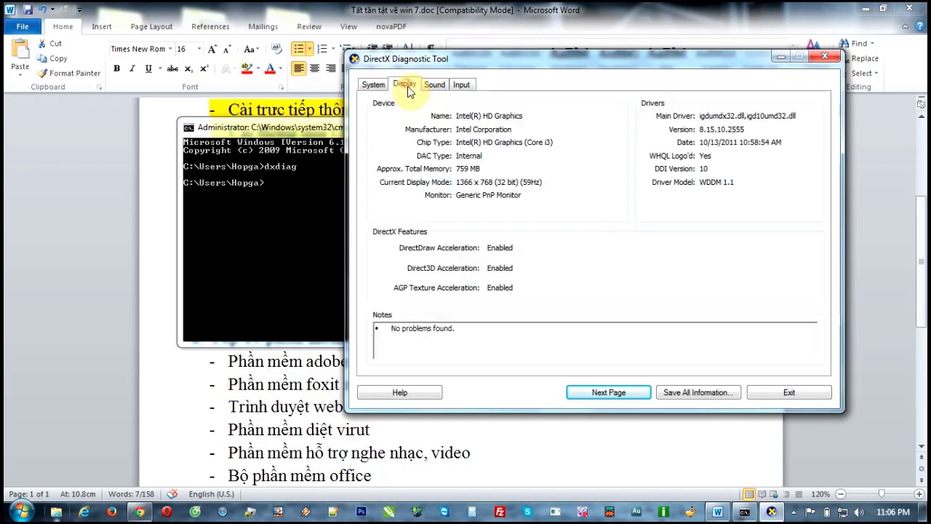
{"action": "left_click", "coordinate": [376, 86]}
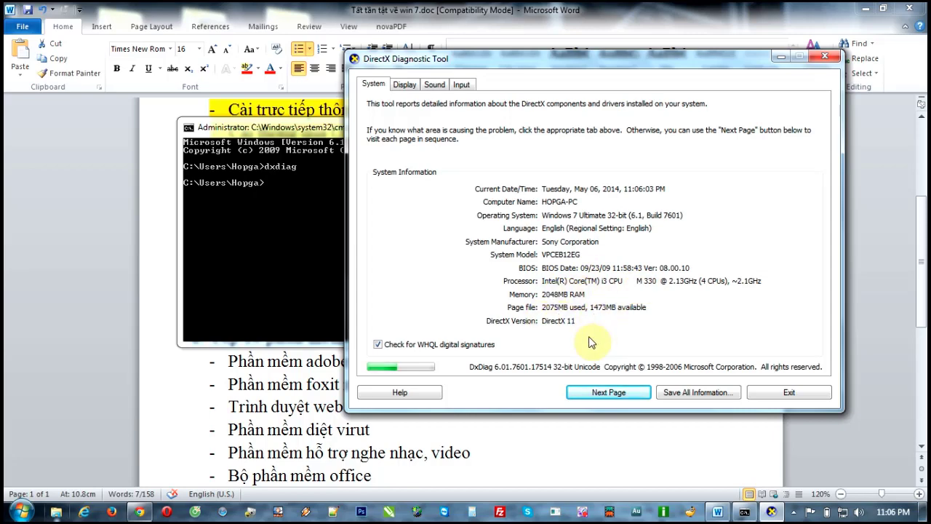
{"action": "left_click", "coordinate": [435, 84]}
{"action": "left_click", "coordinate": [404, 85]}
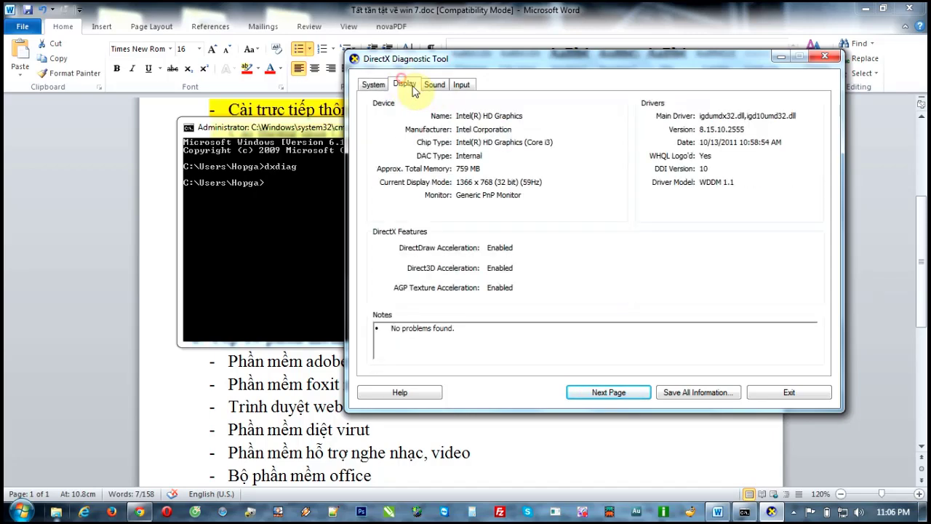
{"action": "left_click", "coordinate": [825, 56]}
Step: Run msconfig from the Command Prompt and look through the Boot, Services, Tools and Startup settings of System Configuration
{"action": "left_click", "coordinate": [293, 201]}
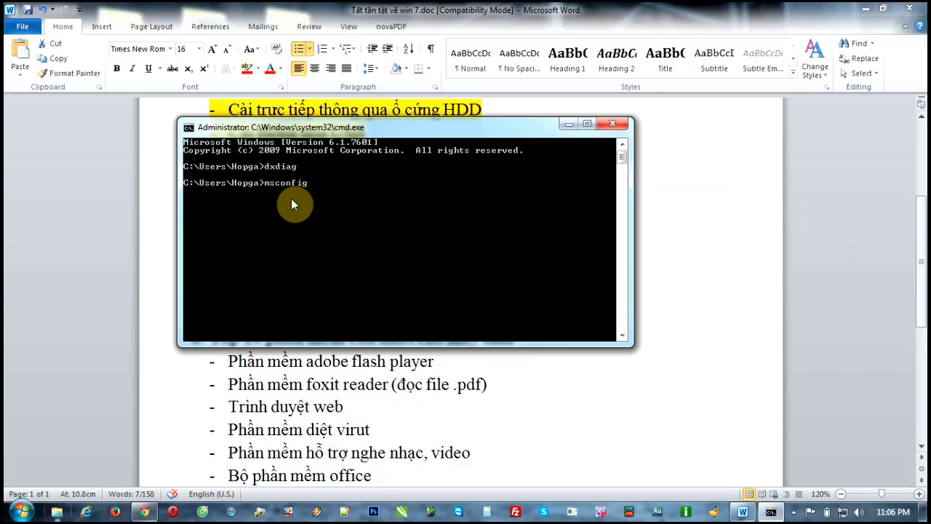
{"action": "key", "text": "Return"}
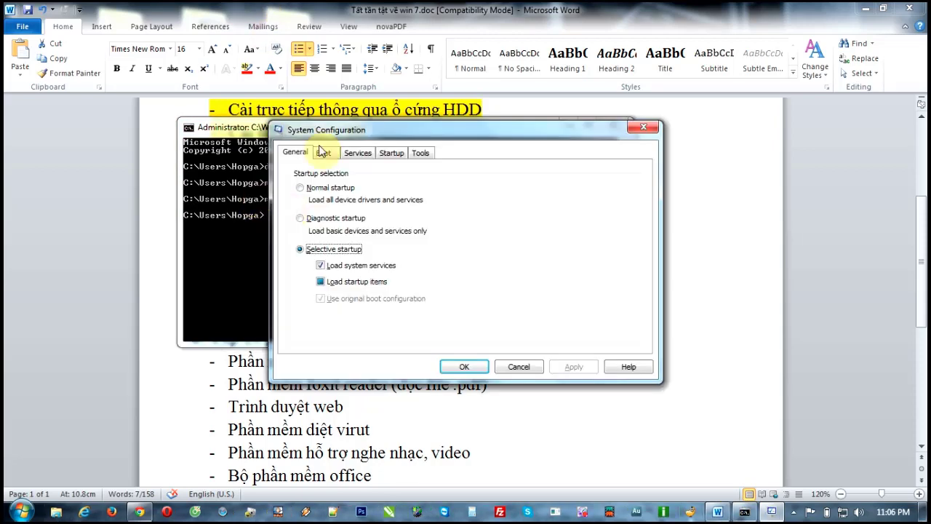
{"action": "left_click_drag", "start_coordinate": [409, 125], "coordinate": [437, 108]}
{"action": "left_click", "coordinate": [350, 136]}
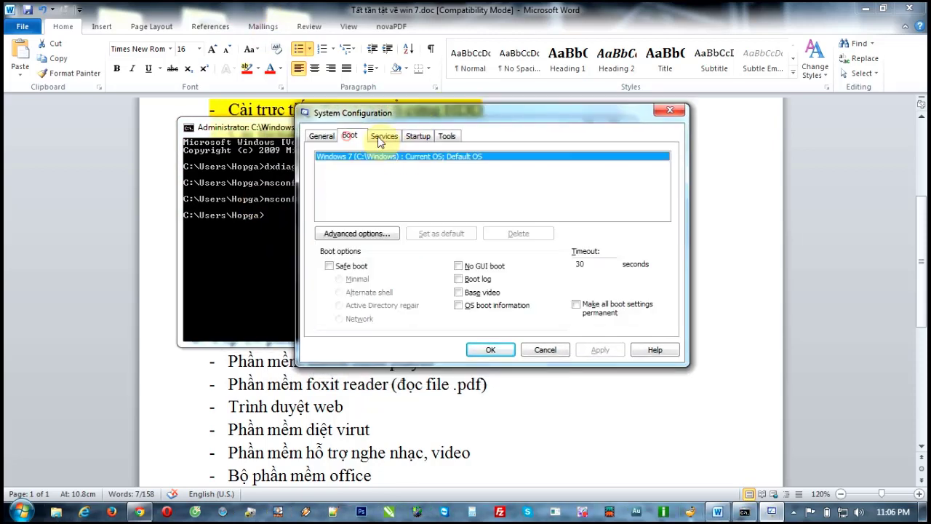
{"action": "left_click", "coordinate": [397, 137]}
{"action": "left_click", "coordinate": [405, 139]}
{"action": "left_click", "coordinate": [445, 137]}
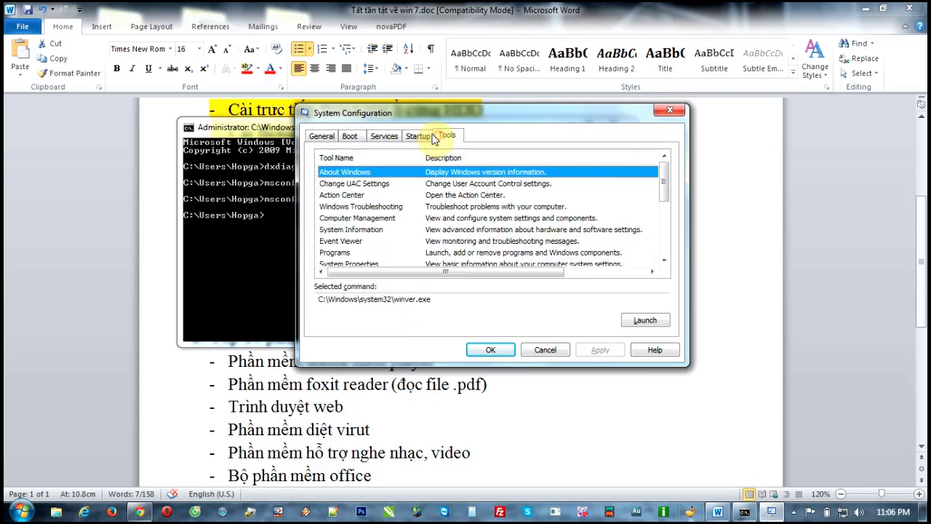
{"action": "left_click", "coordinate": [416, 138]}
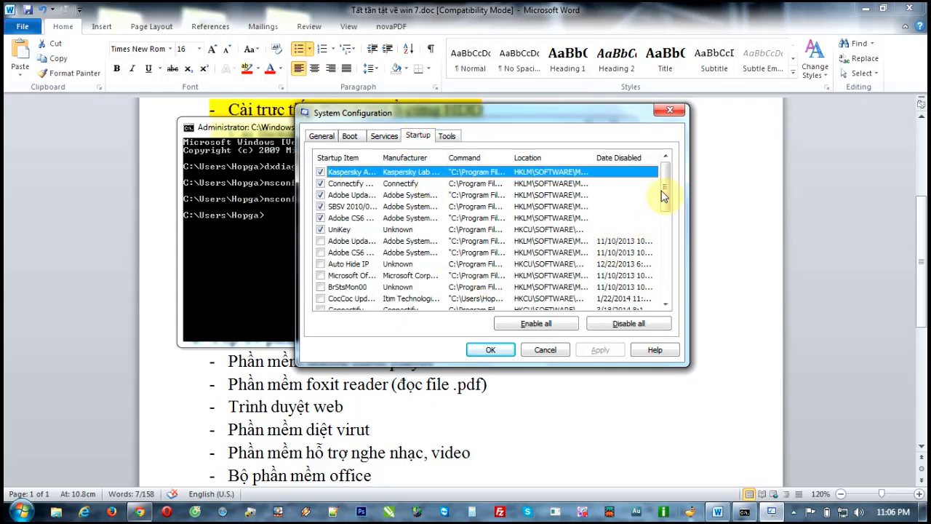
{"action": "mouse_move", "coordinate": [661, 191]}
{"action": "left_mouse_down"}
{"action": "mouse_move", "coordinate": [684, 295]}
{"action": "mouse_move", "coordinate": [667, 235]}
{"action": "mouse_move", "coordinate": [667, 177]}
{"action": "left_mouse_up"}
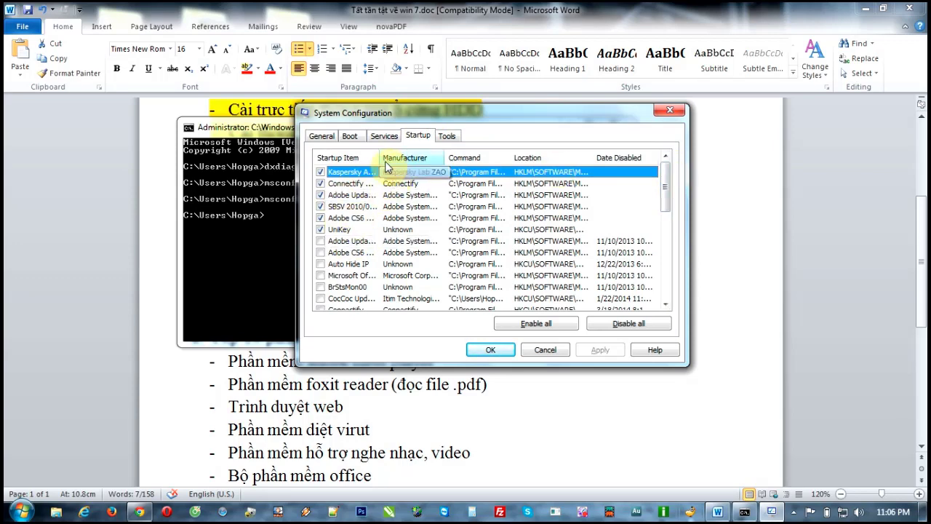
Step: Disable the Adobe Updater Startup Utility, SBSV 2010/02/19-11:02:07 and Adobe CS6 Service Manager startup items after widening the Startup Item column, and apply the configuration
{"action": "left_click_drag", "start_coordinate": [383, 157], "coordinate": [458, 157]}
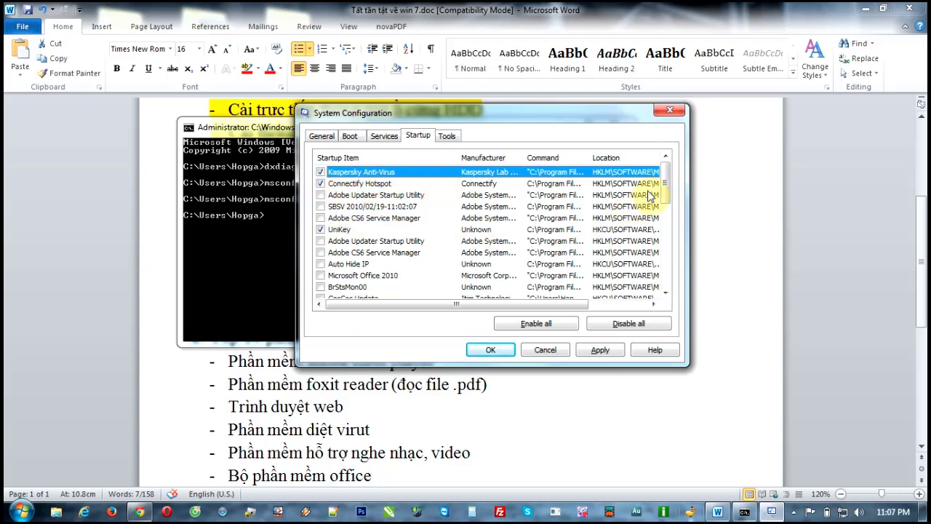
{"action": "mouse_move", "coordinate": [665, 182]}
{"action": "left_mouse_down"}
{"action": "mouse_move", "coordinate": [667, 289]}
{"action": "mouse_move", "coordinate": [669, 170]}
{"action": "left_mouse_up"}
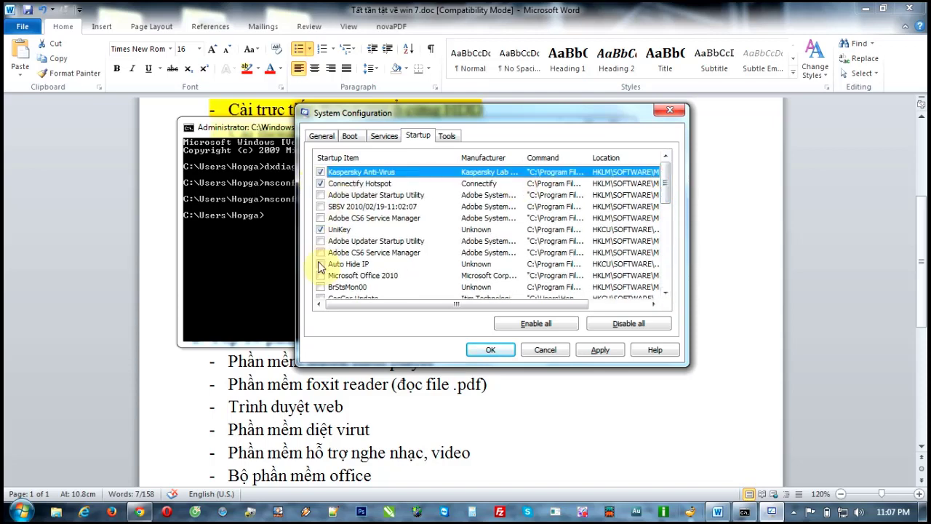
{"action": "scroll", "coordinate": [667, 210], "scroll_direction": "down", "scroll_amount": 1}
{"action": "left_click_drag", "start_coordinate": [668, 209], "coordinate": [666, 169]}
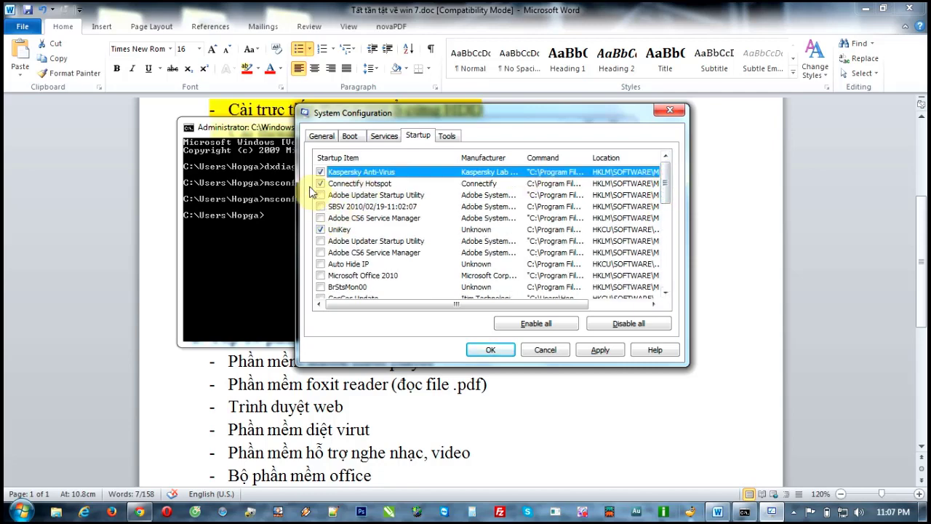
{"action": "mouse_move", "coordinate": [669, 187]}
{"action": "left_mouse_down"}
{"action": "mouse_move", "coordinate": [669, 266]}
{"action": "mouse_move", "coordinate": [670, 175]}
{"action": "left_mouse_up"}
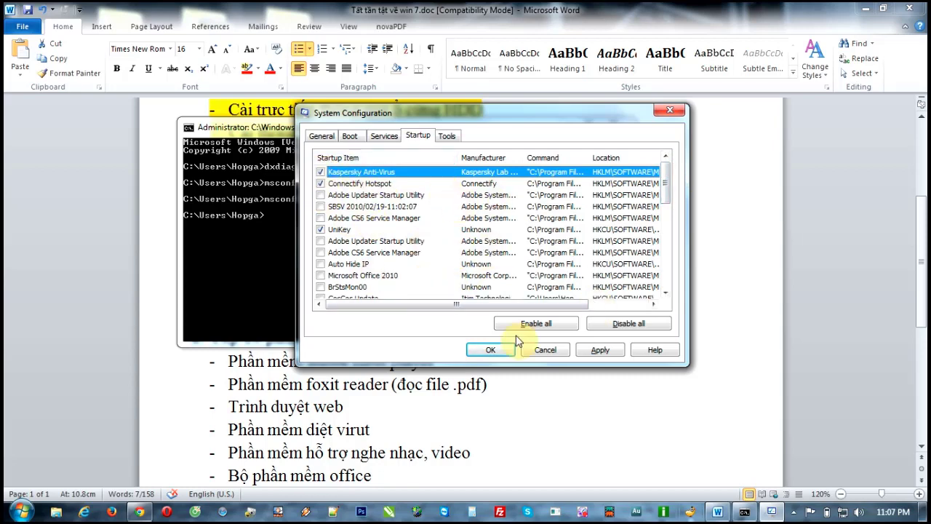
{"action": "left_click", "coordinate": [599, 349]}
{"action": "left_click", "coordinate": [489, 350]}
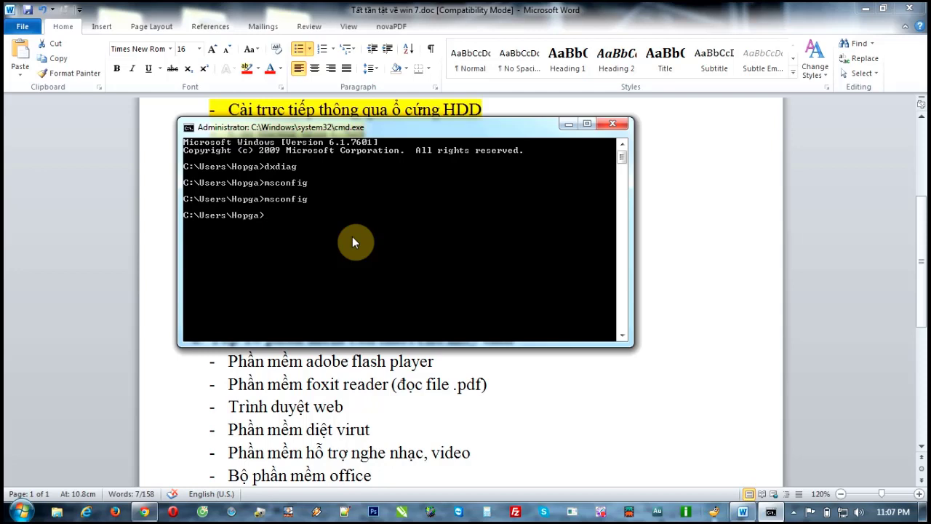
Step: Launch the Registry Editor from the Command Prompt with the regedit command and maximize its window
{"action": "type", "text": "regr"}
{"action": "key", "text": "BackSpace"}
{"action": "type", "text": "edit"}
{"action": "key", "text": "Return"}
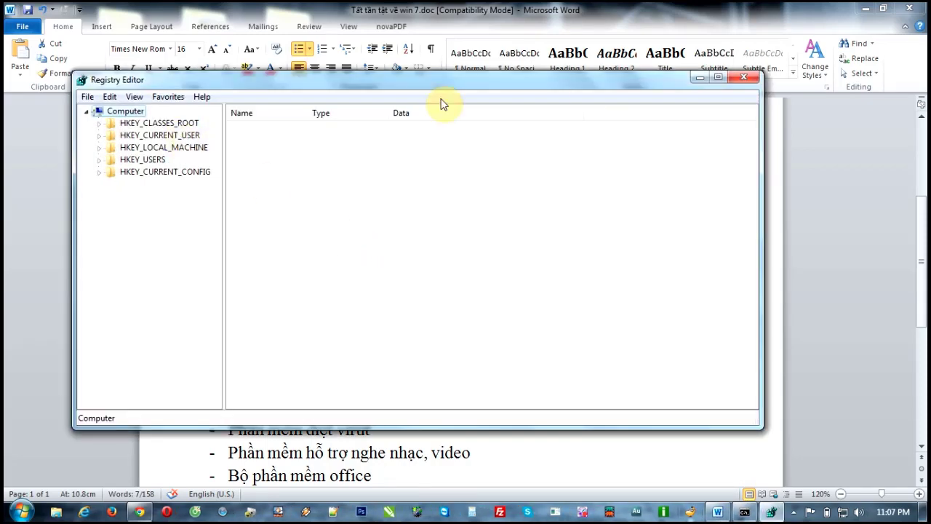
{"action": "left_click_drag", "start_coordinate": [588, 86], "coordinate": [744, 82]}
{"action": "left_click", "coordinate": [778, 69]}
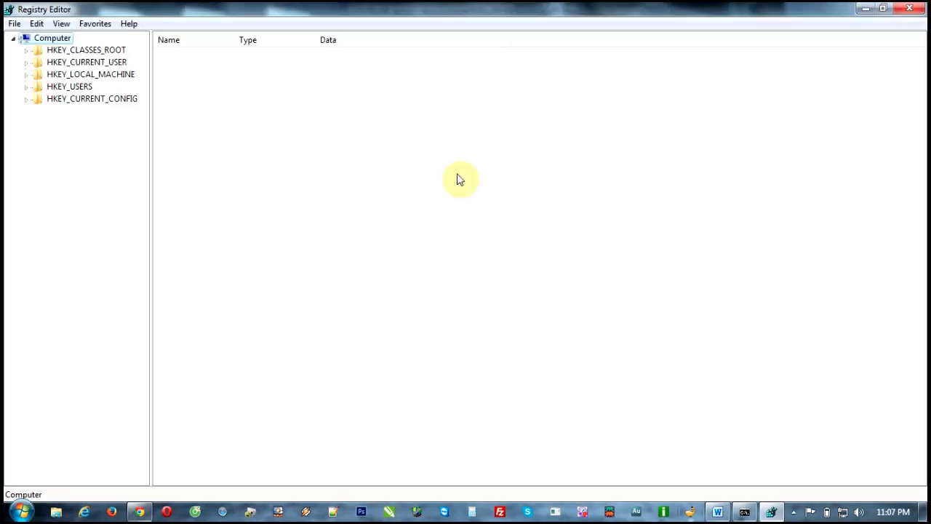
Step: Look through the subkeys of HKEY_LOCAL_MACHINE and its SOFTWARE key, and collapse both branches
{"action": "double_click", "coordinate": [85, 75]}
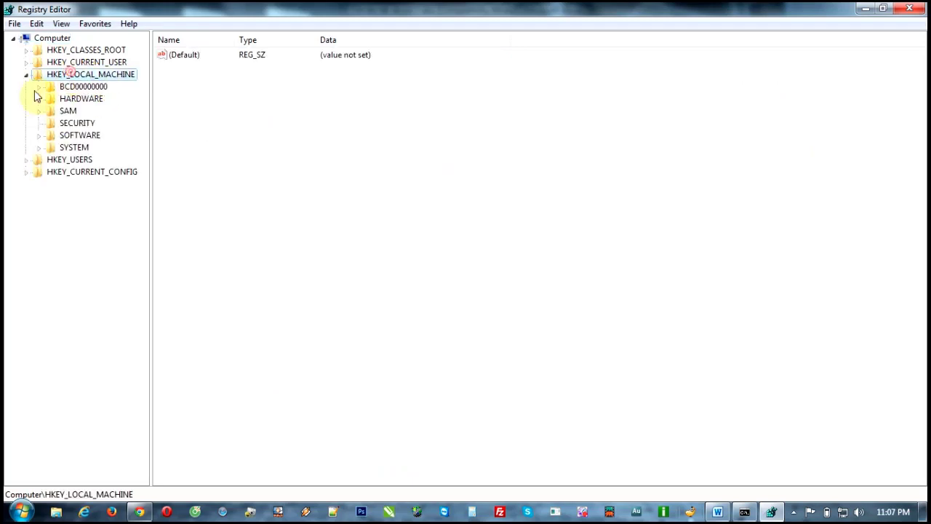
{"action": "double_click", "coordinate": [73, 135]}
{"action": "left_click_drag", "start_coordinate": [144, 187], "coordinate": [150, 104]}
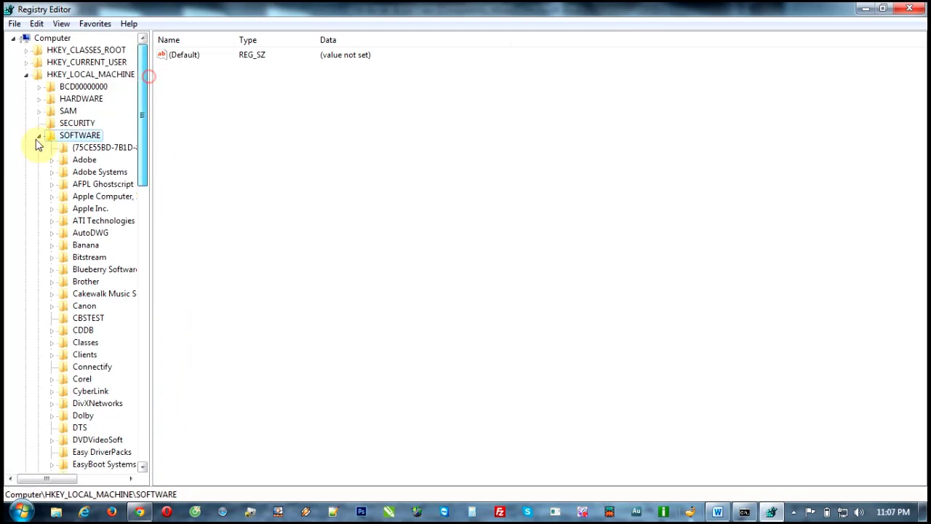
{"action": "left_click", "coordinate": [38, 136]}
{"action": "left_click", "coordinate": [26, 75]}
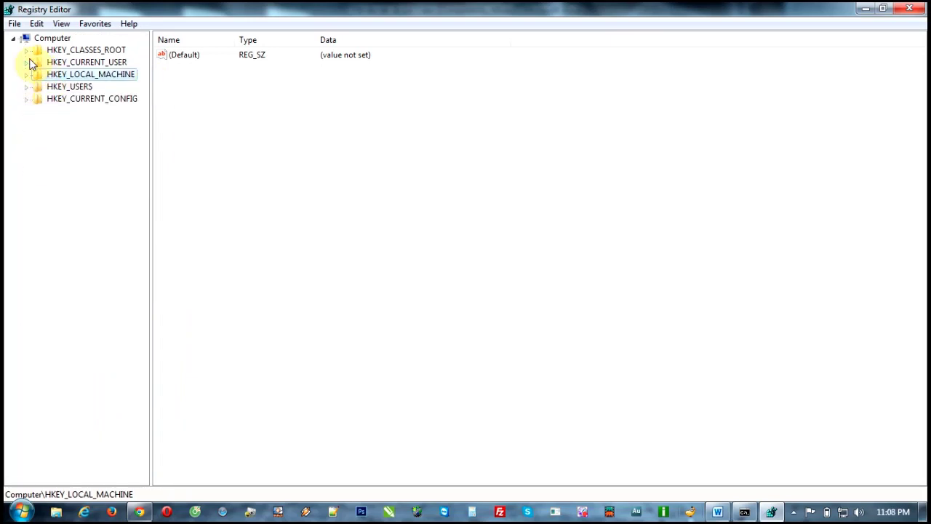
Step: Examine the subkeys under HKEY_USERS and compare them with the HKEY_LOCAL_MACHINE branch, leaving both collapsed
{"action": "double_click", "coordinate": [64, 86]}
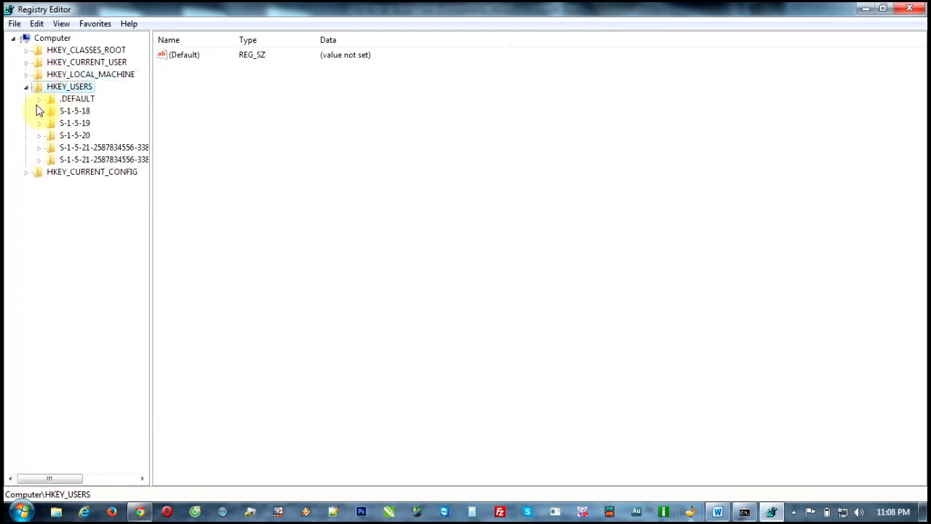
{"action": "left_click", "coordinate": [27, 87]}
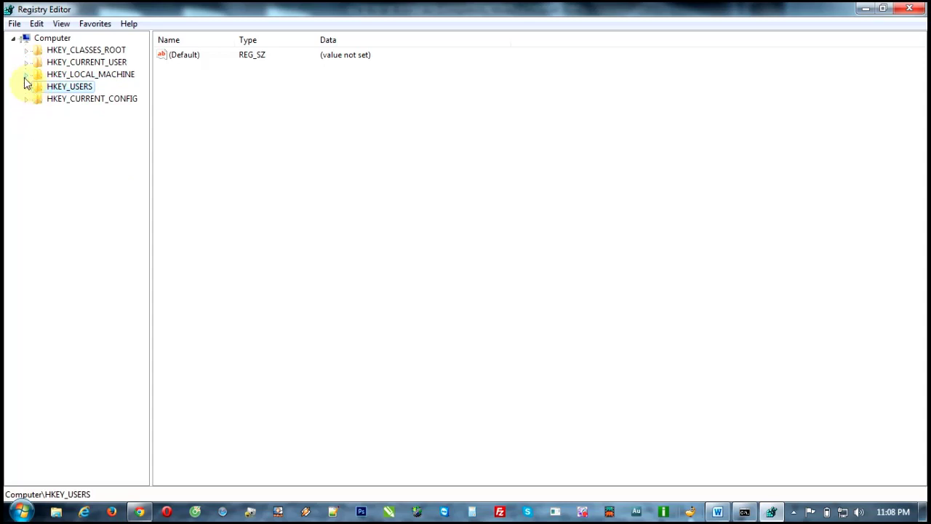
{"action": "left_click", "coordinate": [26, 75]}
{"action": "left_click", "coordinate": [27, 75]}
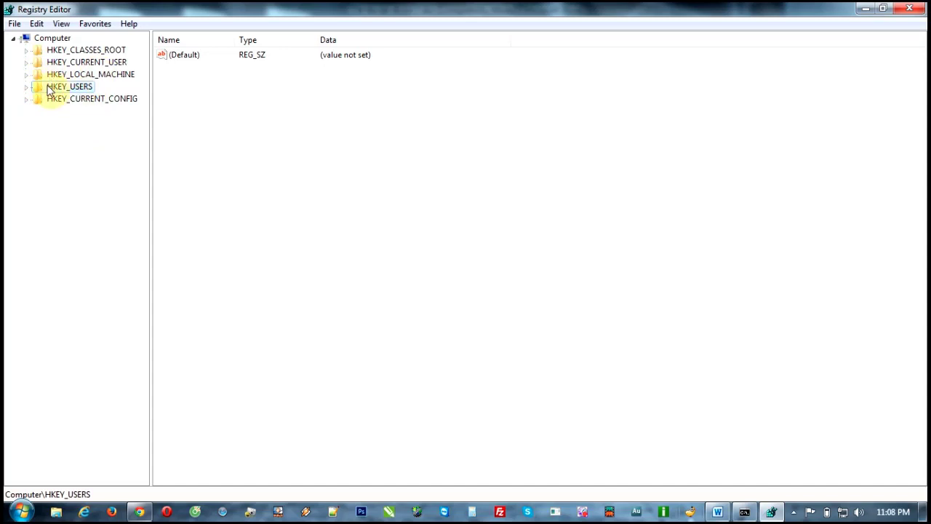
{"action": "left_click", "coordinate": [50, 88]}
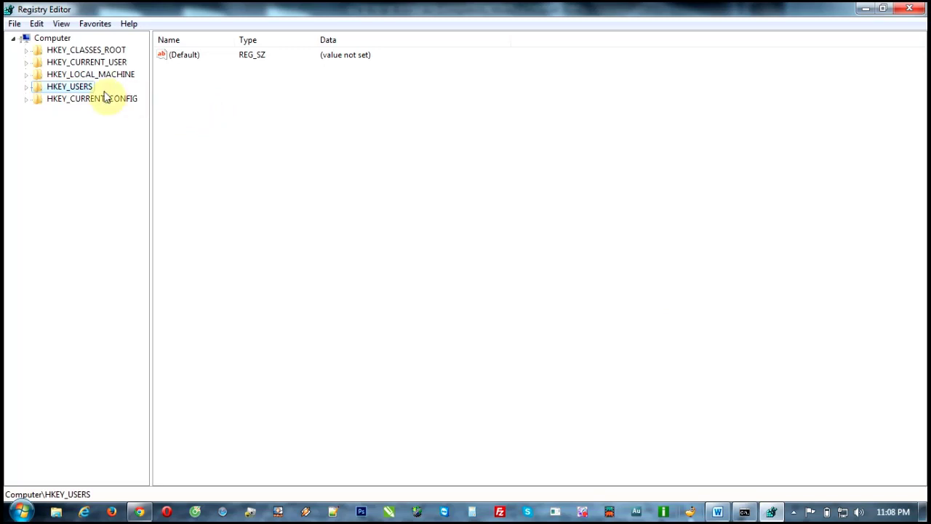
{"action": "left_click", "coordinate": [26, 74]}
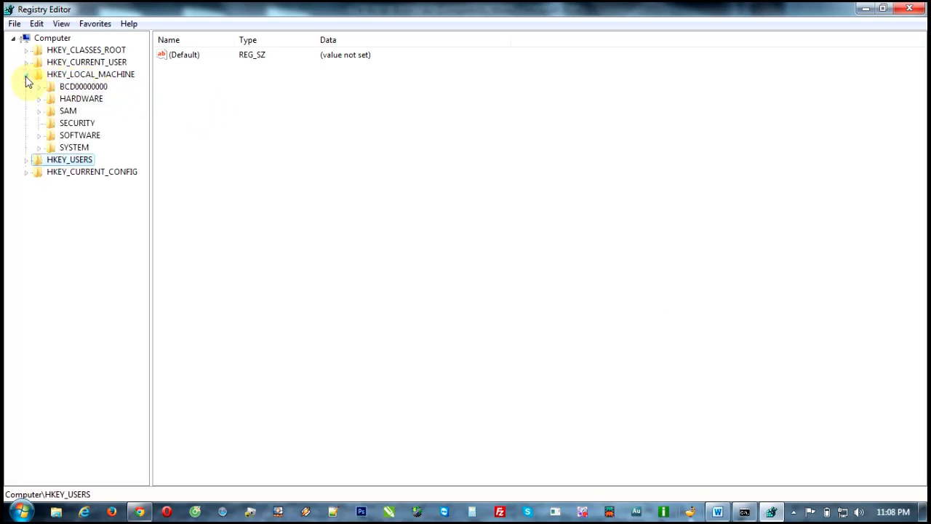
{"action": "left_click", "coordinate": [25, 75]}
{"action": "left_click", "coordinate": [25, 87]}
{"action": "left_click", "coordinate": [25, 87]}
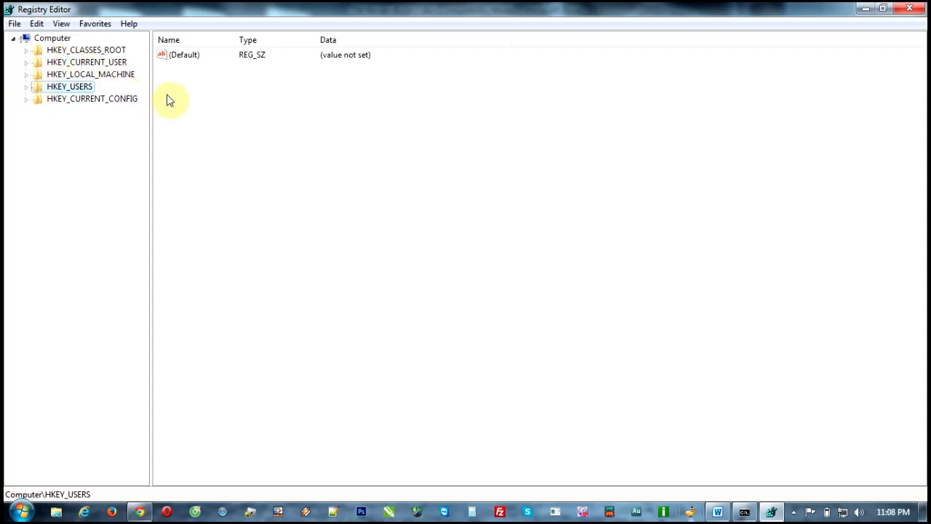
{"action": "left_click", "coordinate": [58, 87]}
{"action": "left_click", "coordinate": [26, 87]}
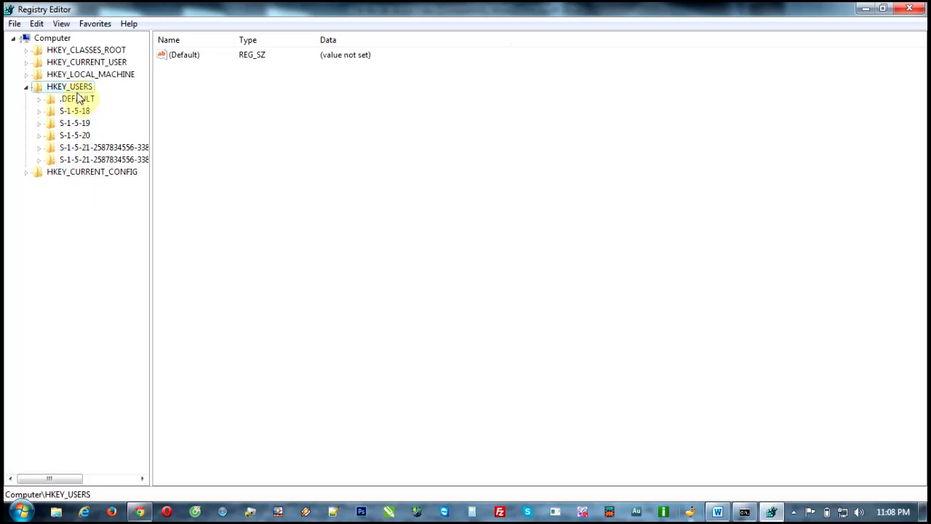
{"action": "left_click", "coordinate": [27, 88]}
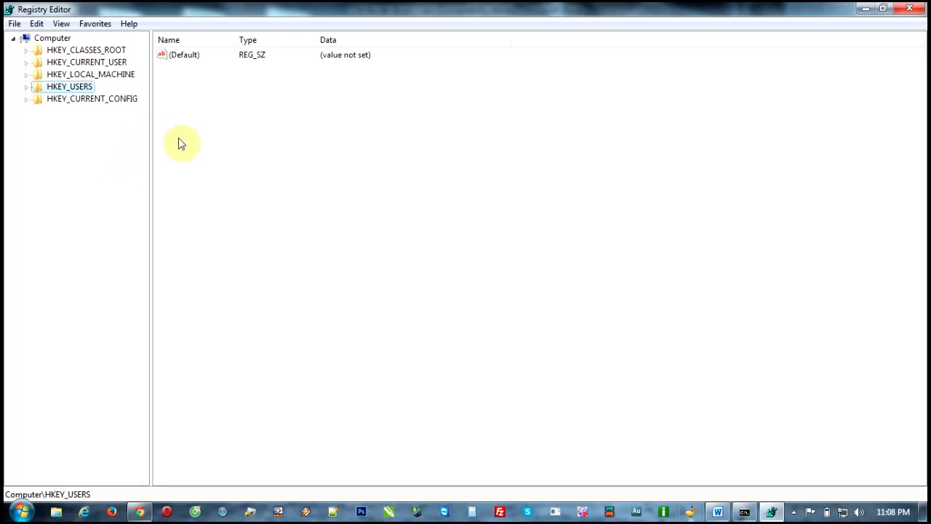
Step: Close the Registry Editor and end the Command Prompt session with the exit command
{"action": "left_click", "coordinate": [909, 9]}
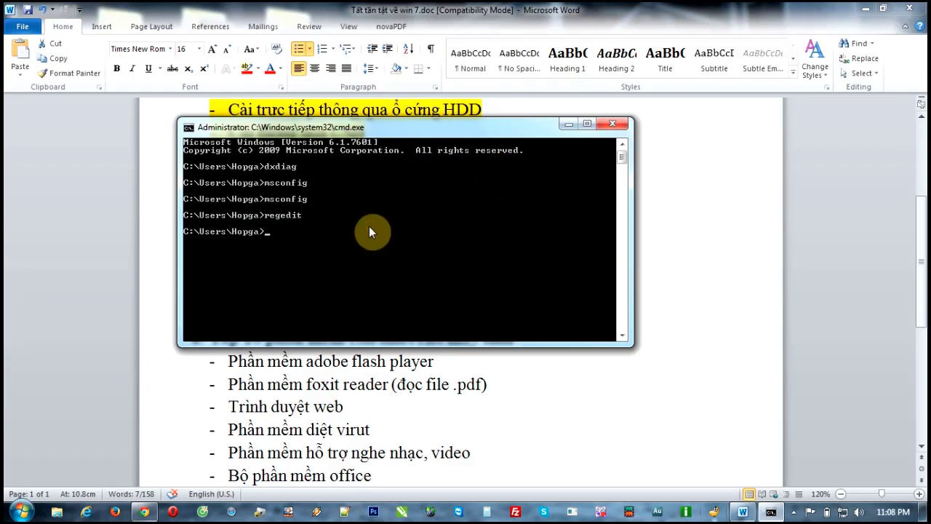
{"action": "type", "text": "e"}
{"action": "type", "text": "xit"}
{"action": "key", "text": "Return"}
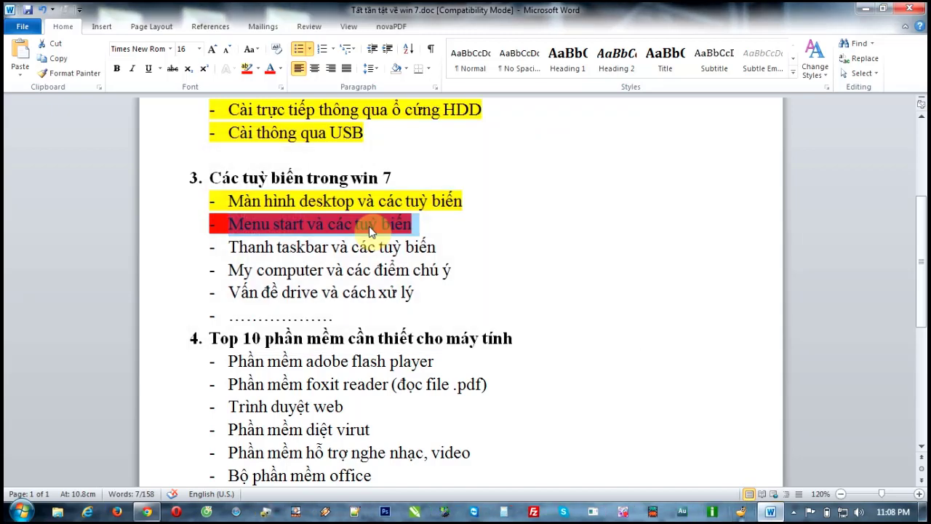
Step: Ping 24h.com.vn from the Run dialog and move the ping window to view the replies
{"action": "left_click", "coordinate": [20, 512]}
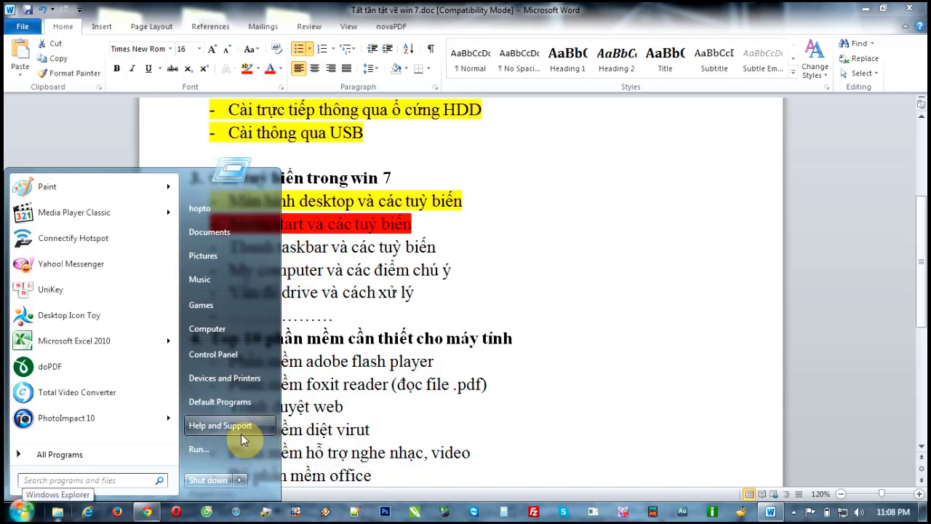
{"action": "left_click", "coordinate": [201, 448]}
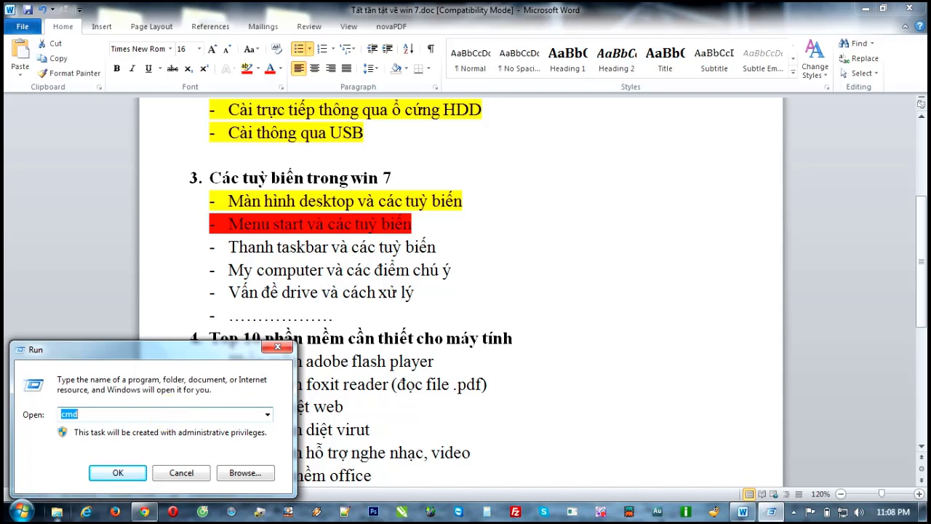
{"action": "type", "text": "ping 24h.com.vn"}
{"action": "key", "text": "Return"}
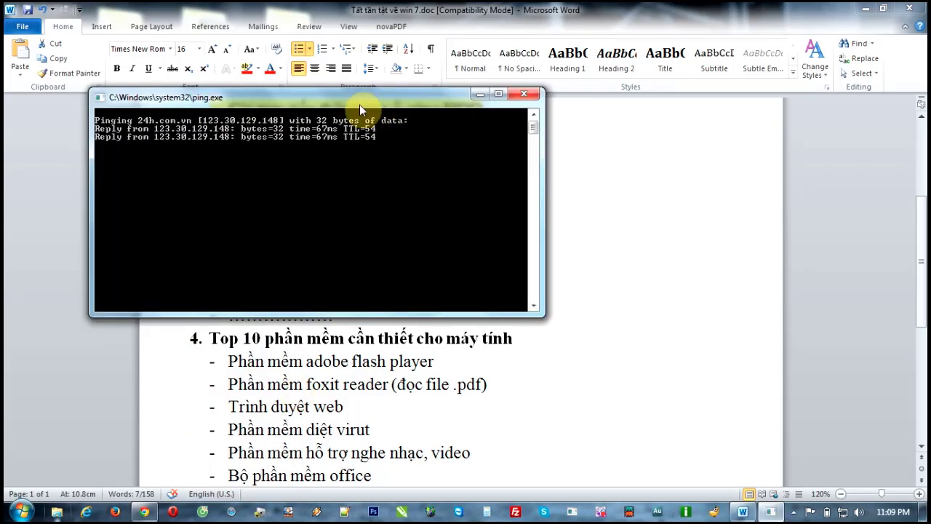
{"action": "left_click_drag", "start_coordinate": [357, 103], "coordinate": [461, 129]}
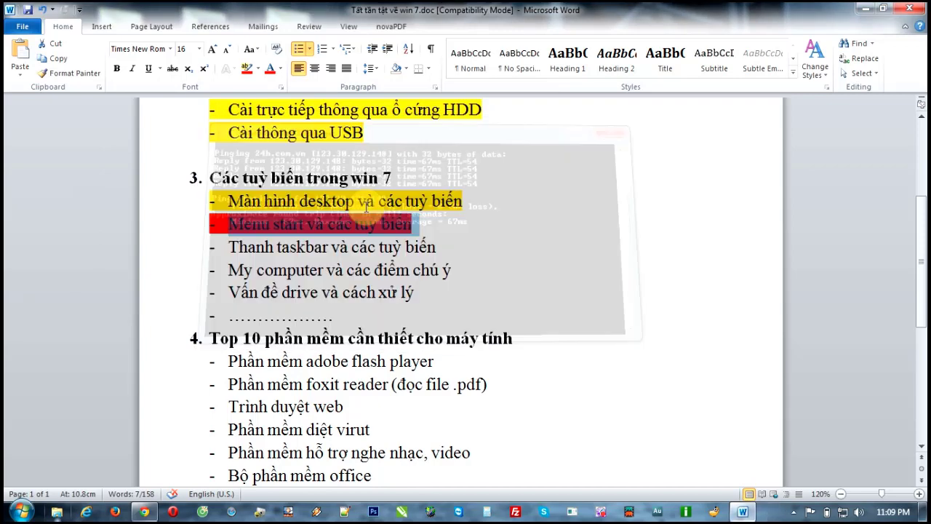
Step: Show the Start menu's shutdown options to review Switch user, Log off, Lock, Restart, Sleep and Hibernate
{"action": "left_click", "coordinate": [22, 509]}
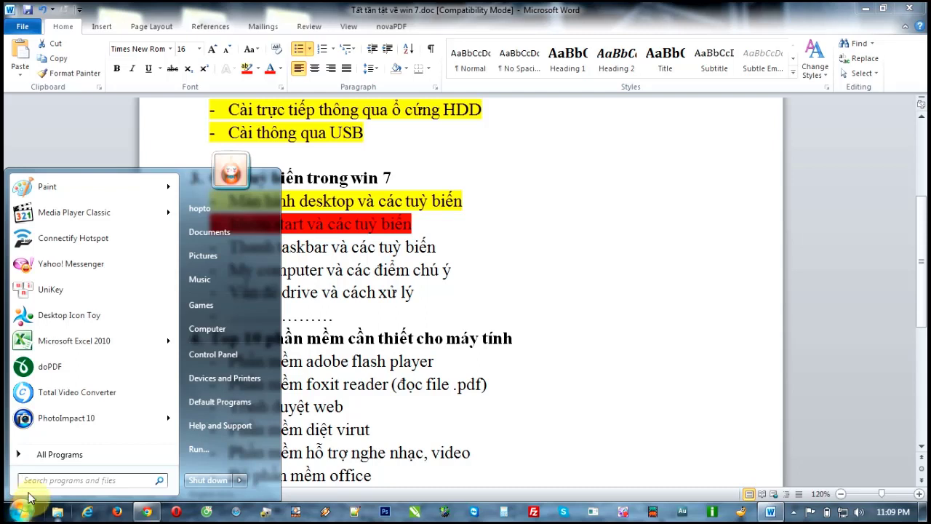
{"action": "left_click", "coordinate": [80, 158]}
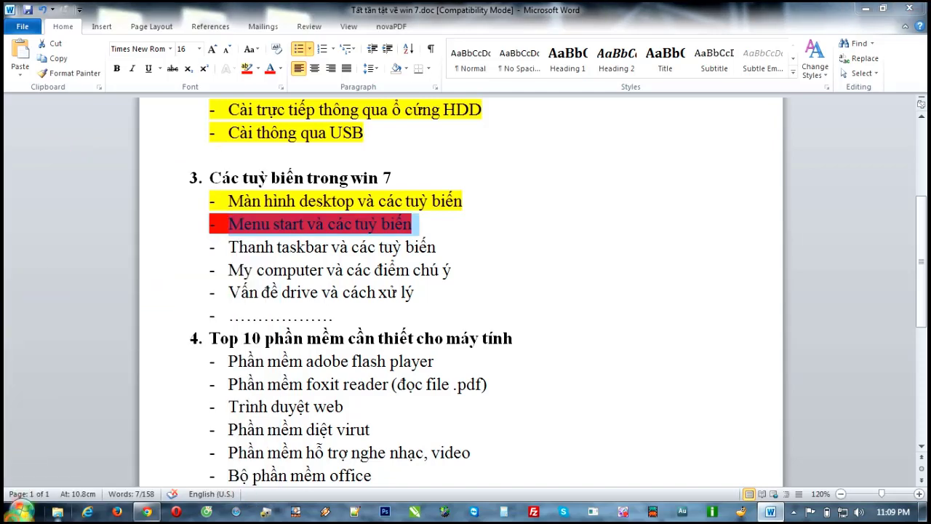
{"action": "left_click", "coordinate": [21, 509]}
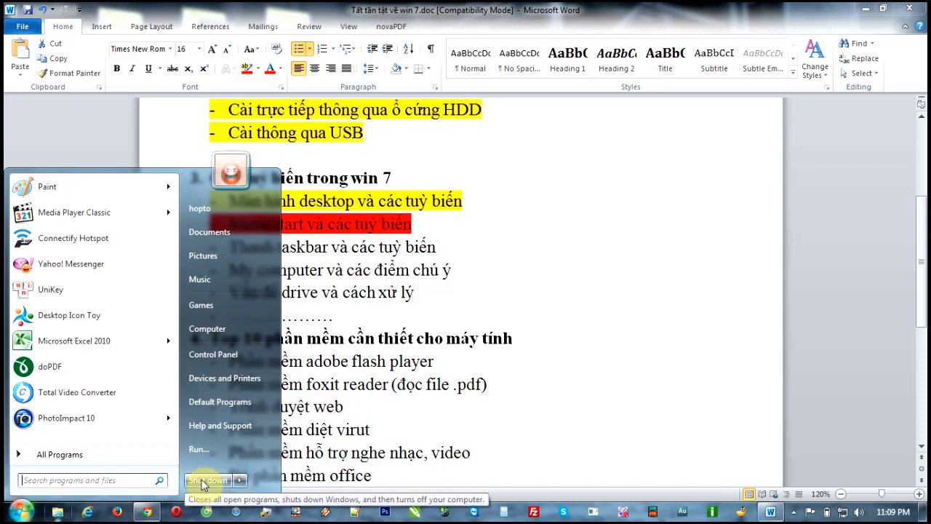
{"action": "left_click", "coordinate": [241, 481]}
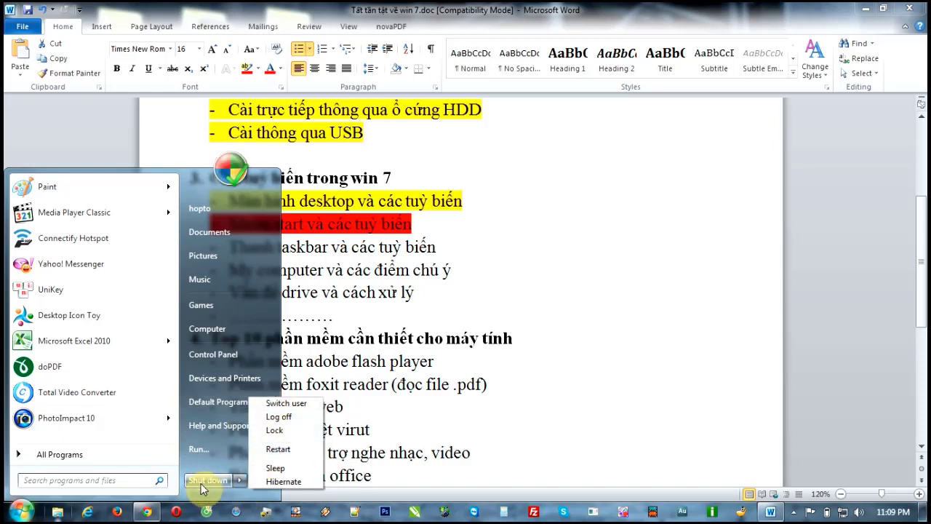
{"action": "left_click", "coordinate": [248, 480]}
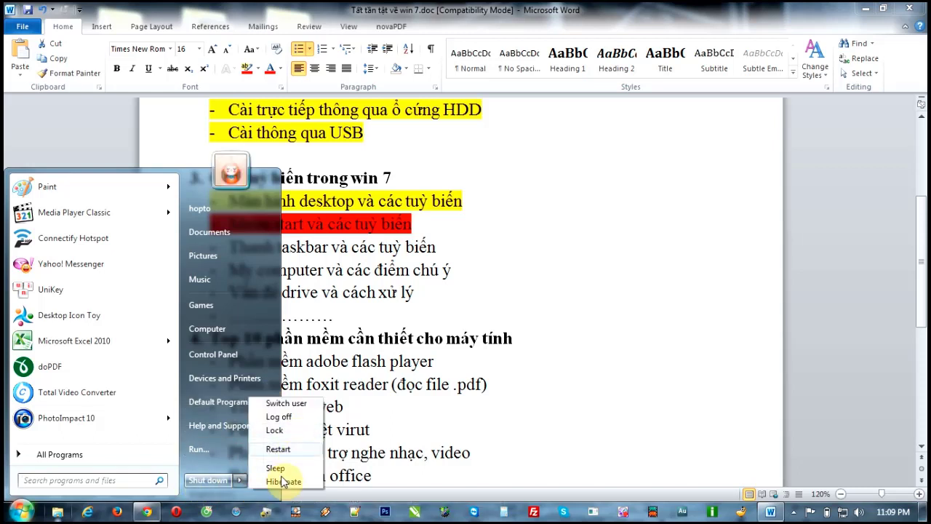